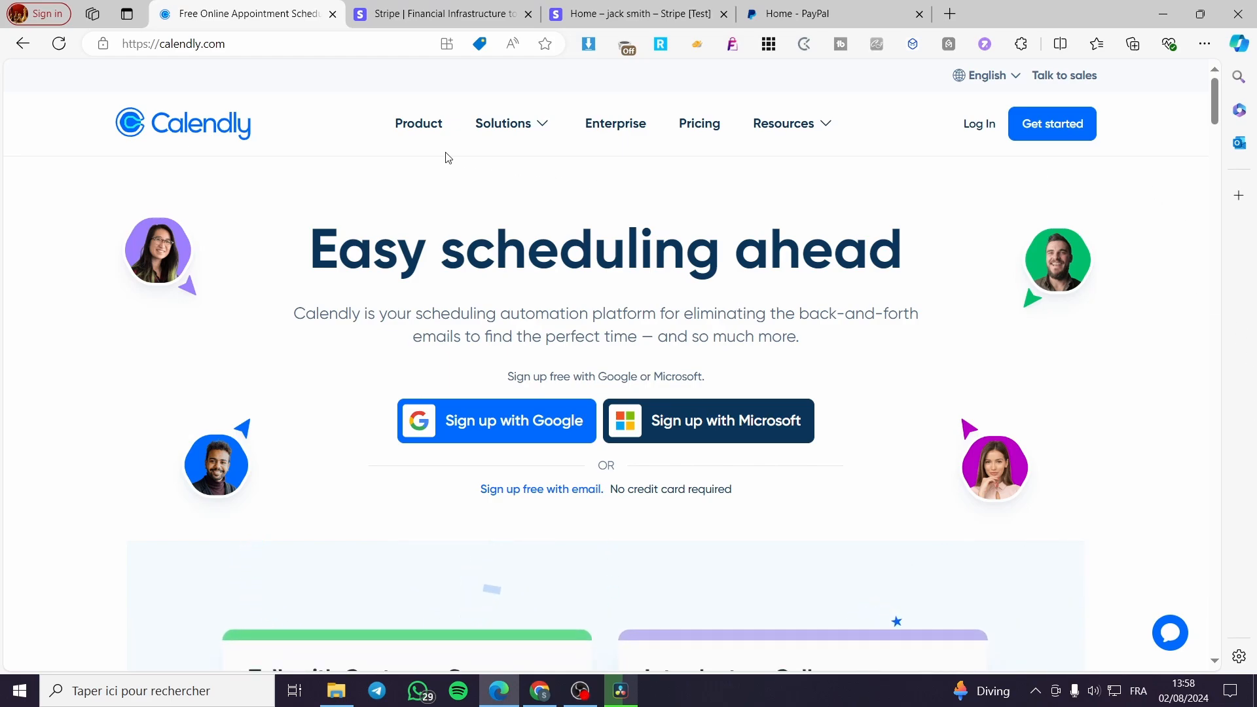
Log in to Calendly with the prefilled email address and the matching Google account
left_click(979, 126)
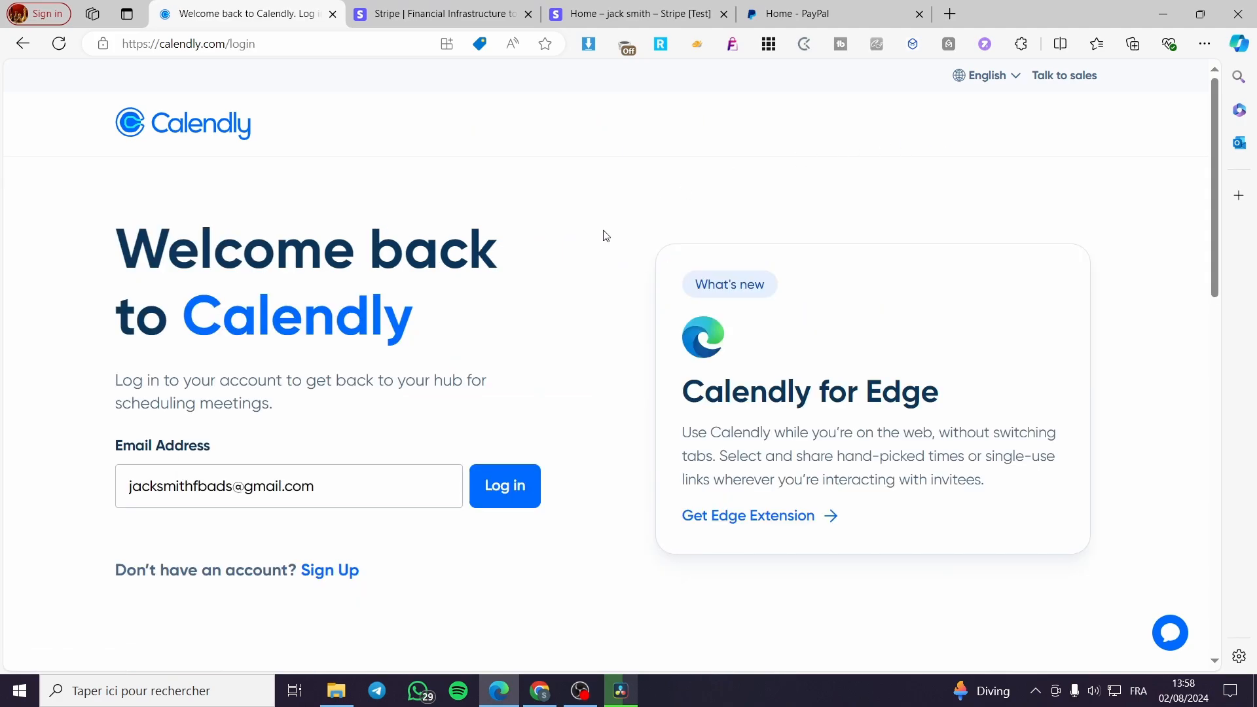
left_click(519, 485)
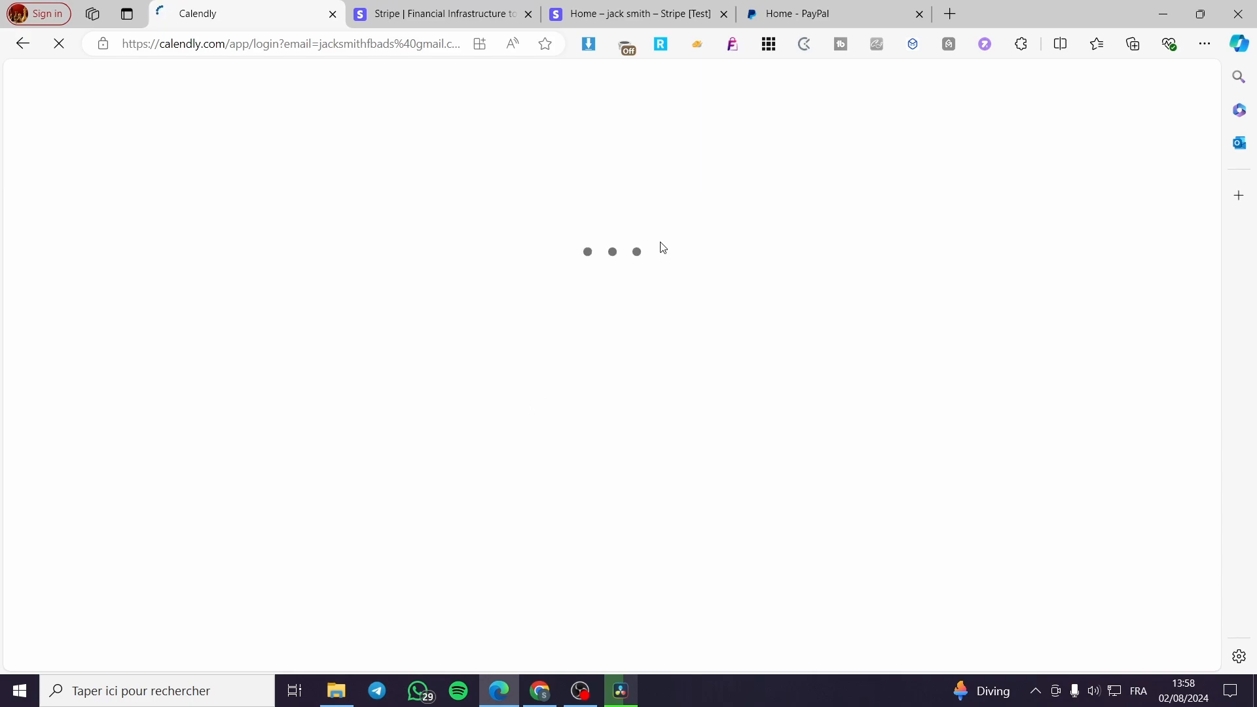
left_click(626, 285)
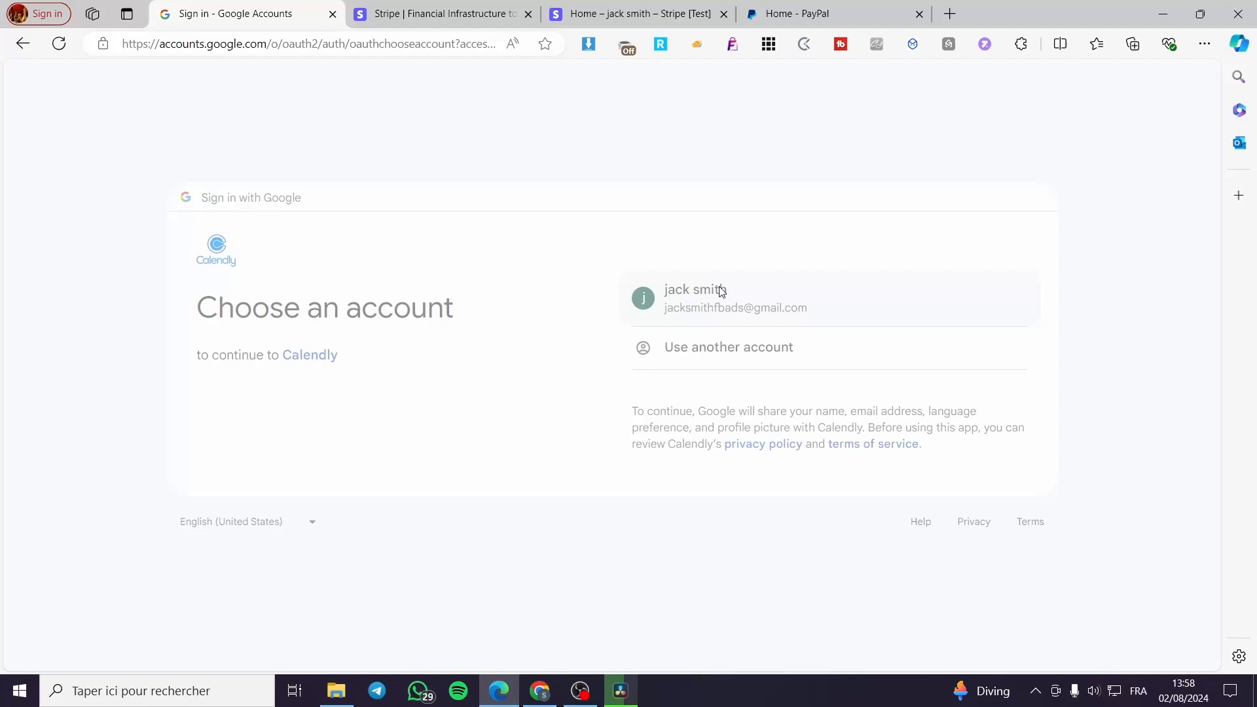
left_click(722, 290)
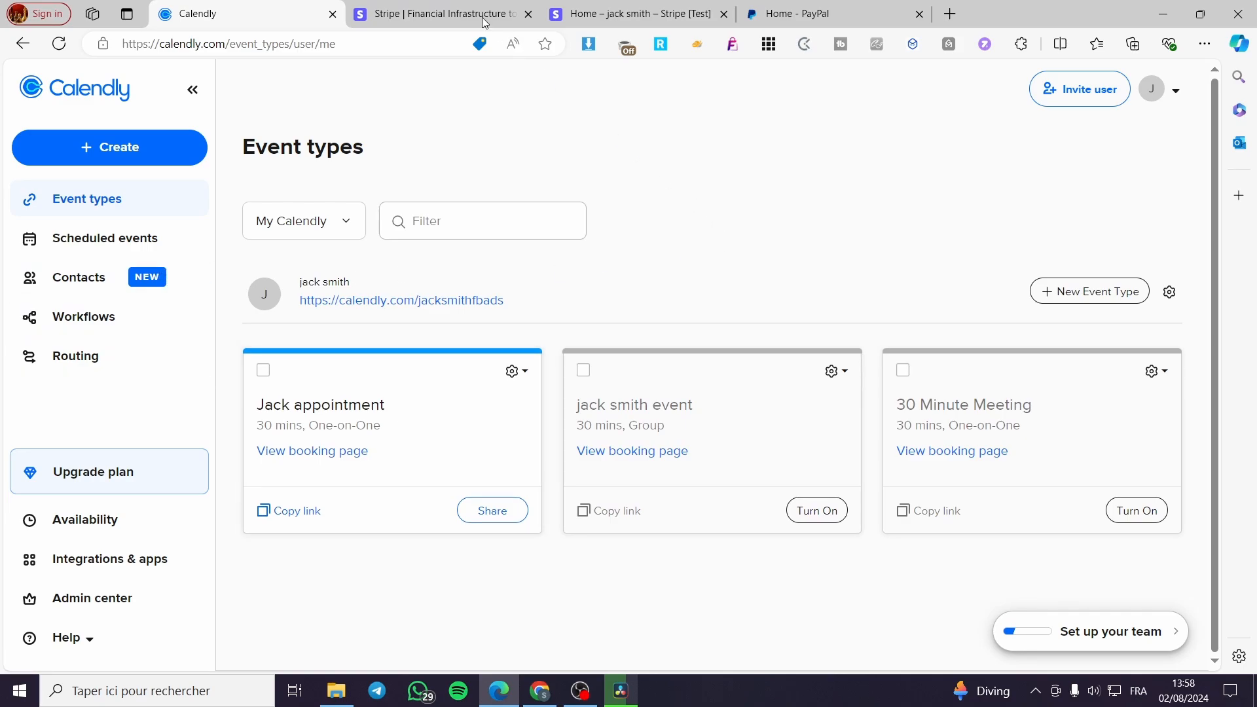
View the Stripe homepage and look through the PayPal business account dashboard
left_click(462, 10)
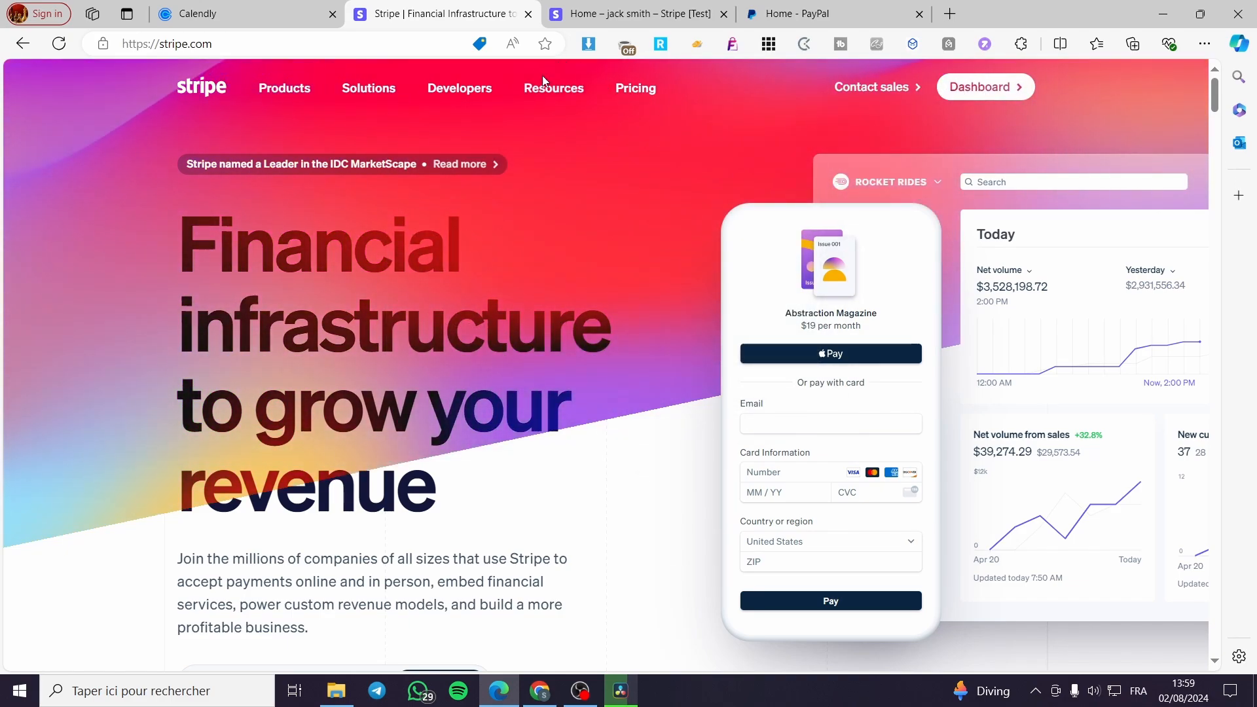
mouse_move(592, 6)
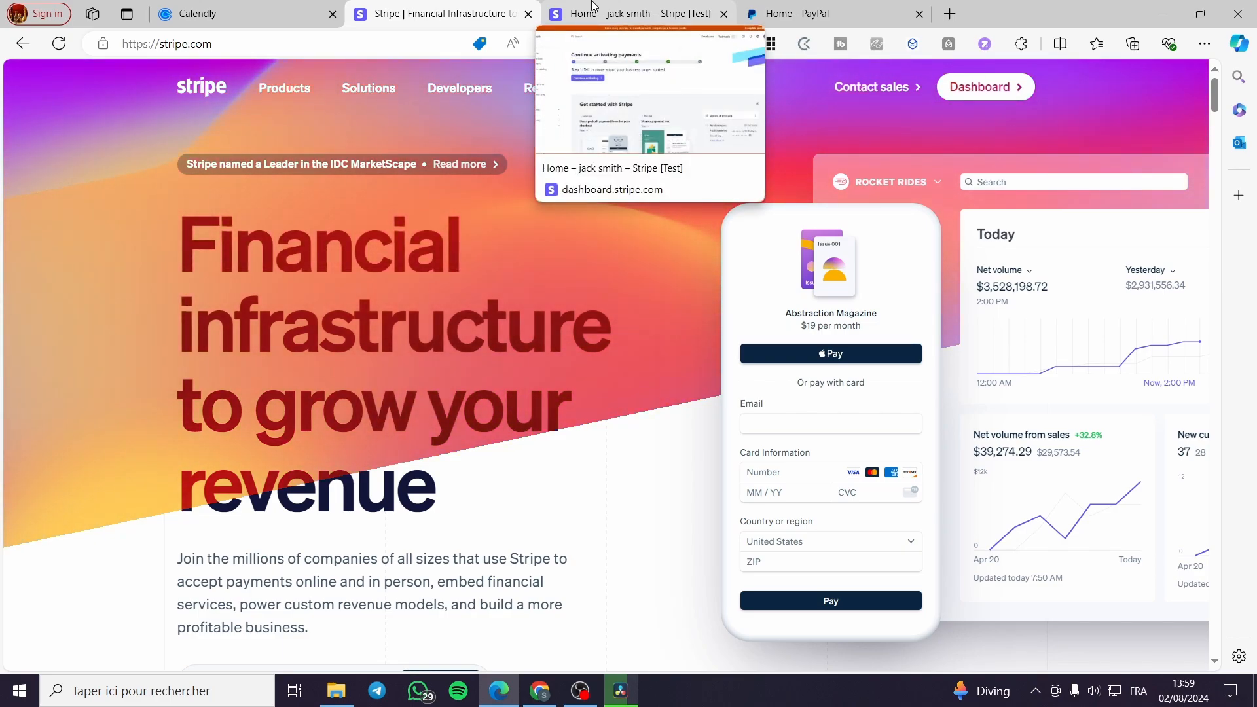
left_click(824, 6)
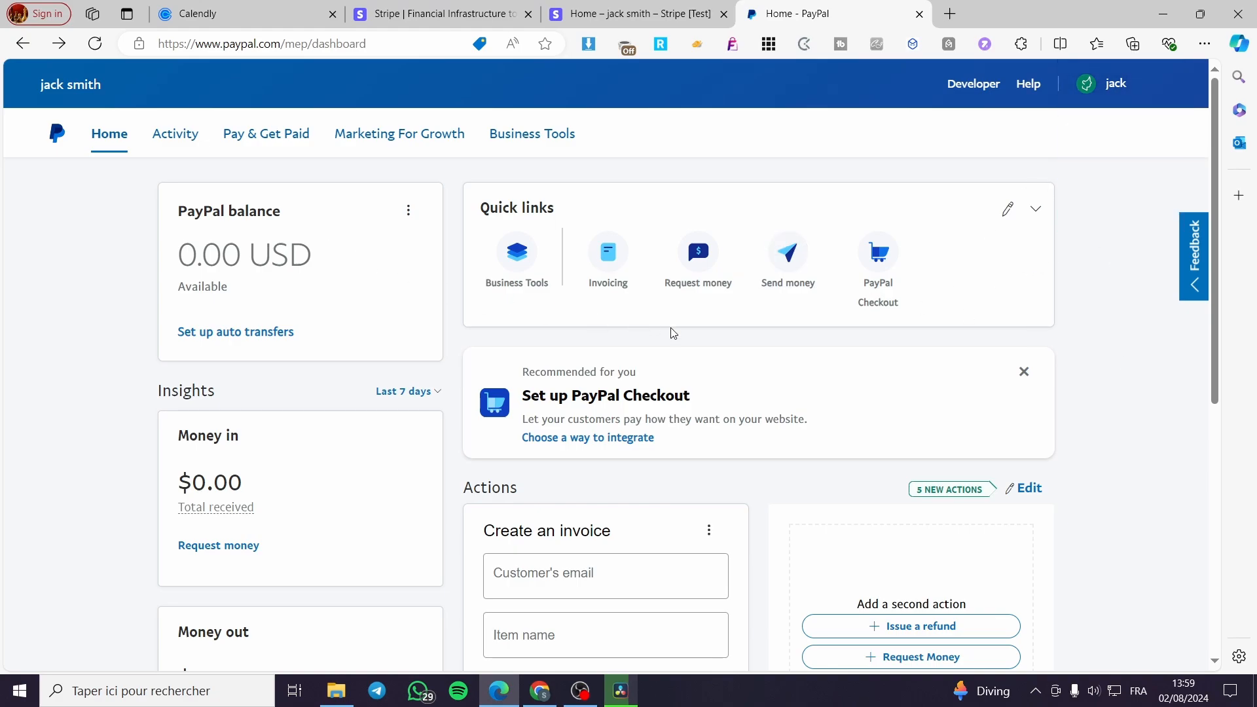
scroll(661, 340, "down", 7)
scroll(275, 458, "up", 7)
Examine the Stripe test-mode dashboard, including the payment activation progress and the getting-started options
left_click(623, 7)
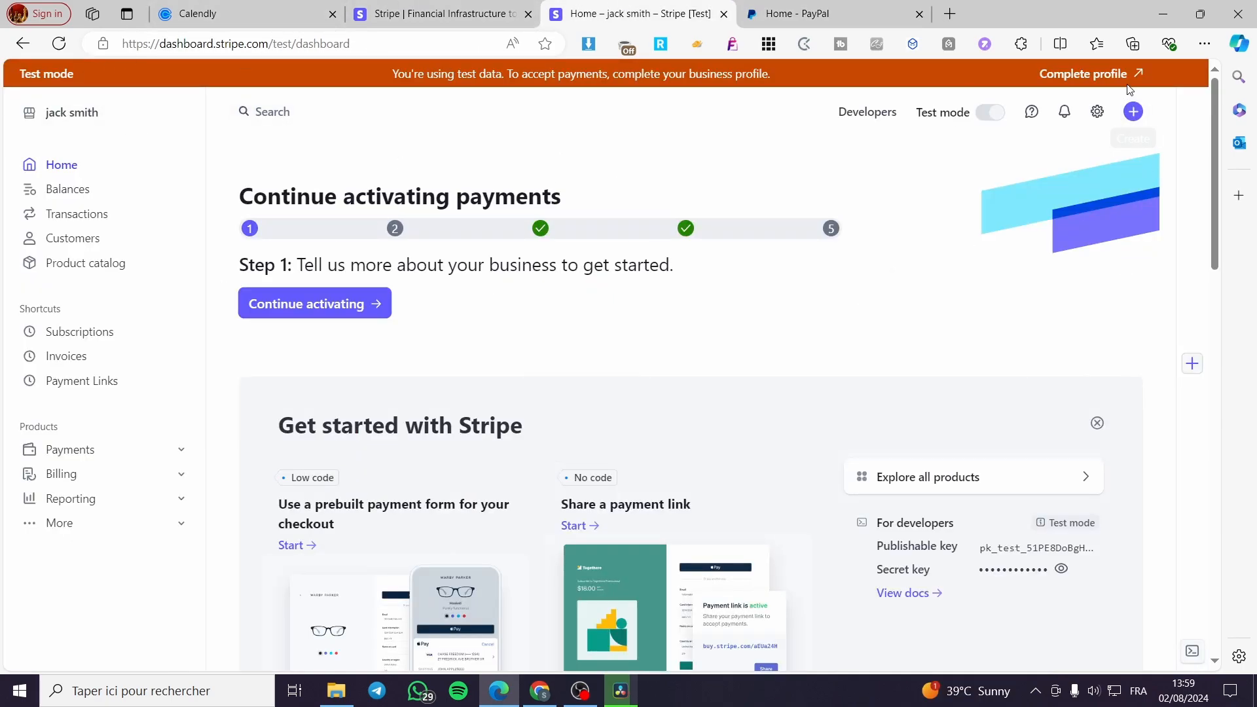
scroll(219, 274, "down", 1)
scroll(219, 275, "down", 3)
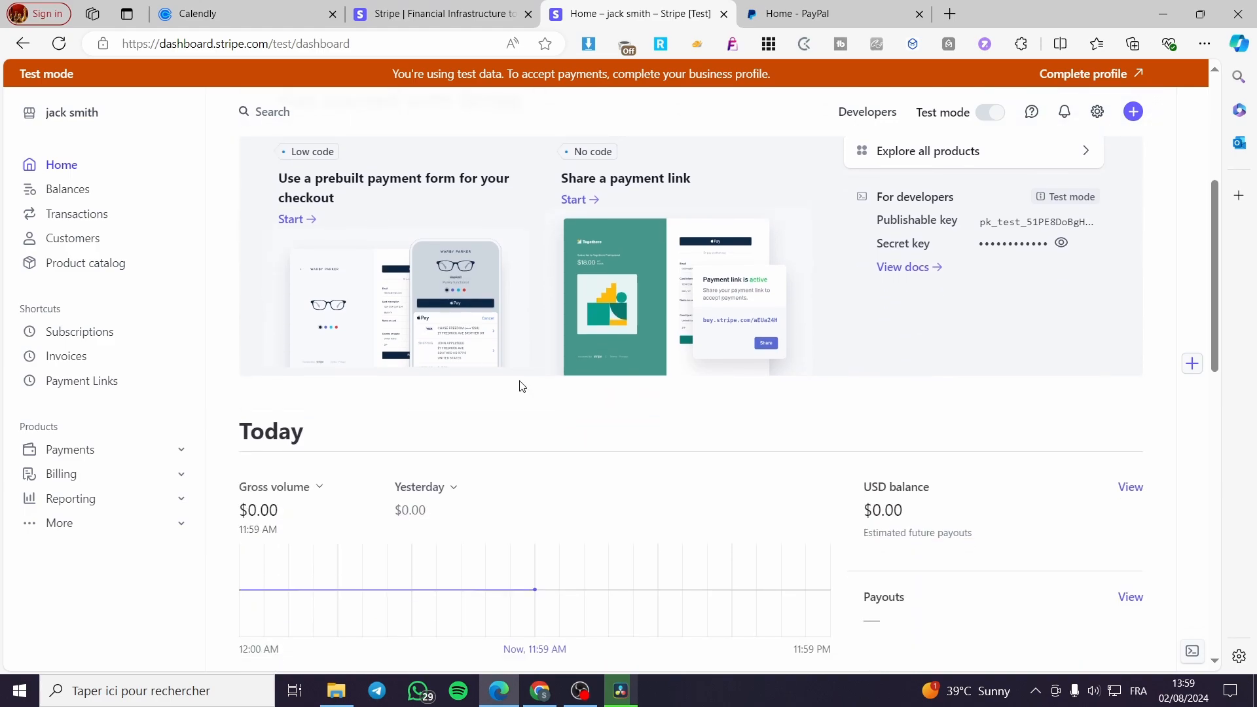
scroll(519, 386, "up", 4)
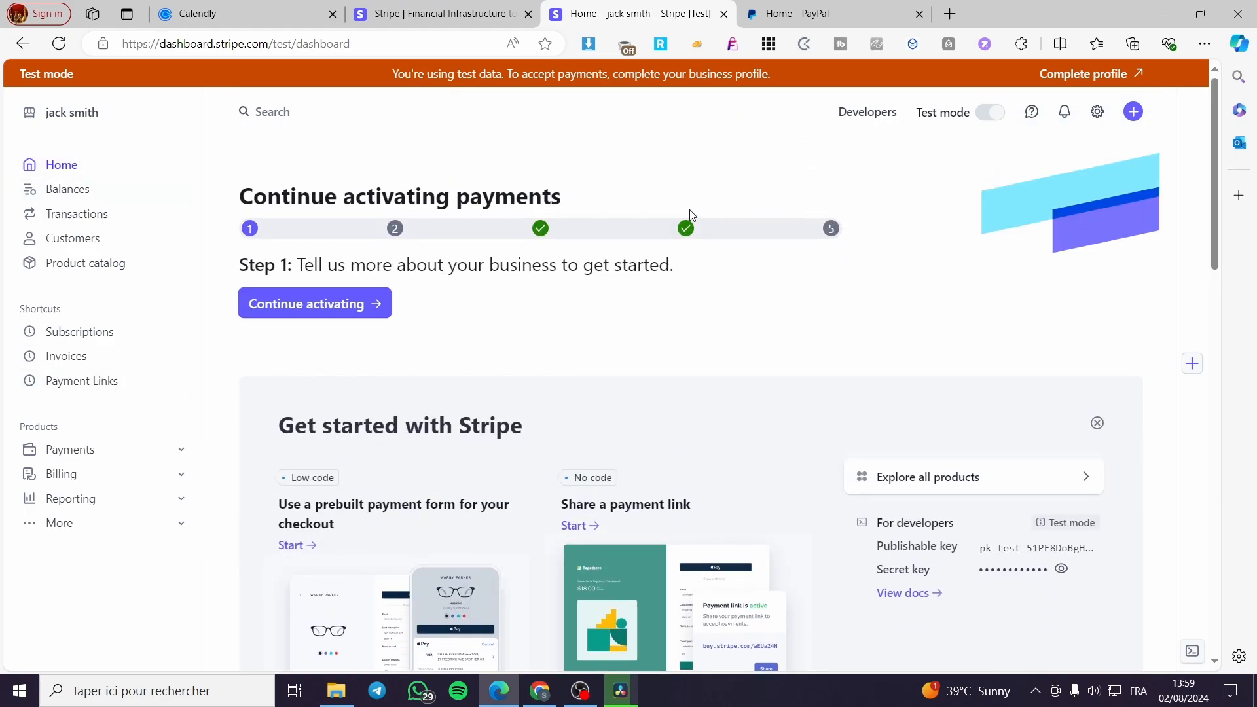
scroll(543, 248, "down", 2)
scroll(569, 319, "down", 2)
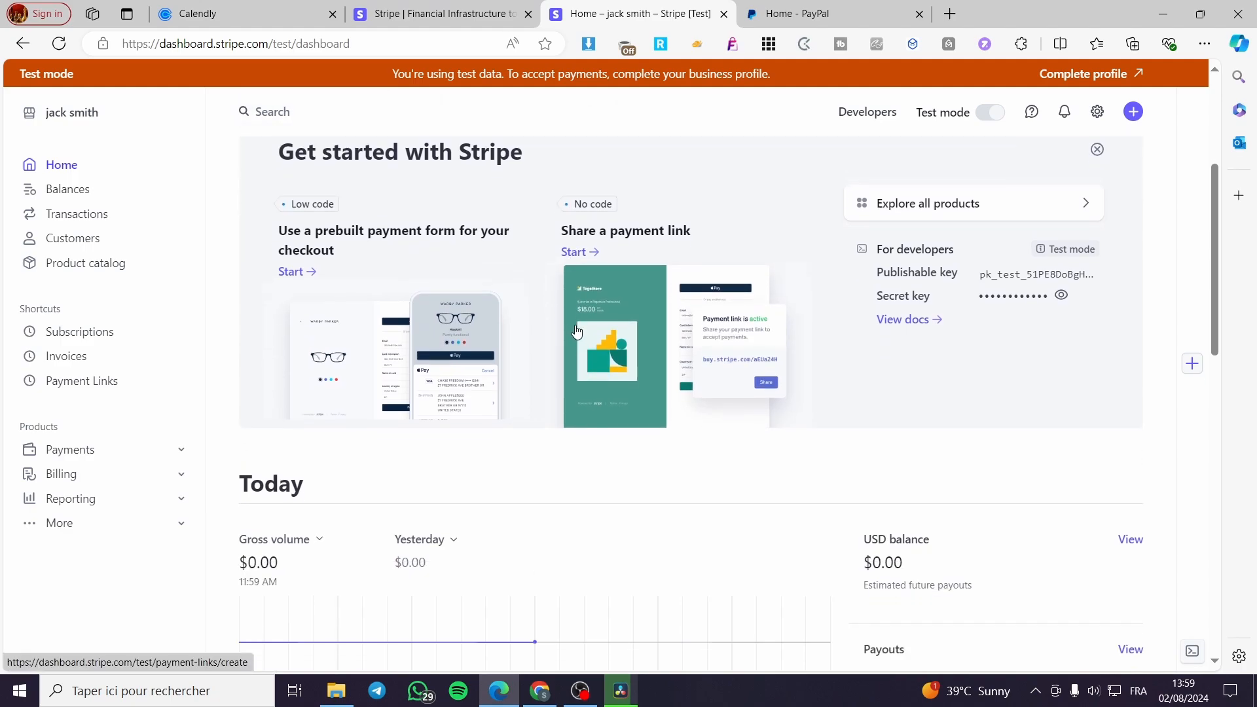
scroll(845, 449, "up", 4)
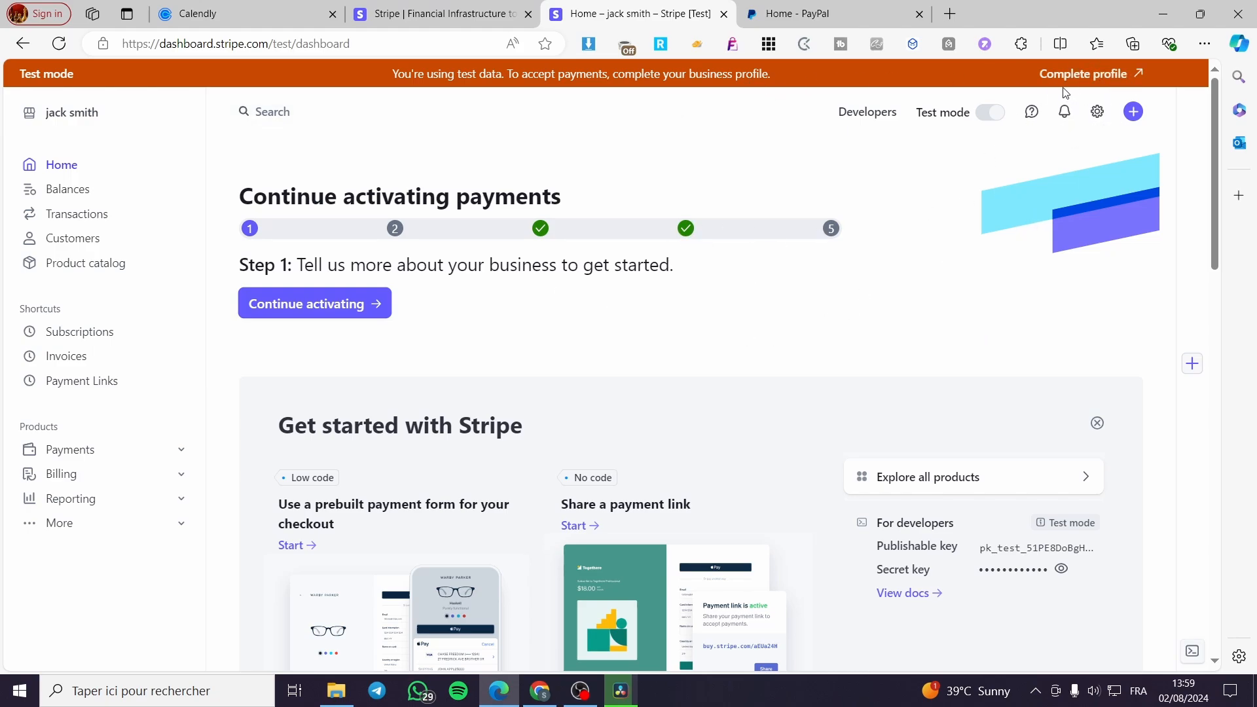
Return to Calendly and open the organization's Billing settings in the Admin center
left_click(275, 10)
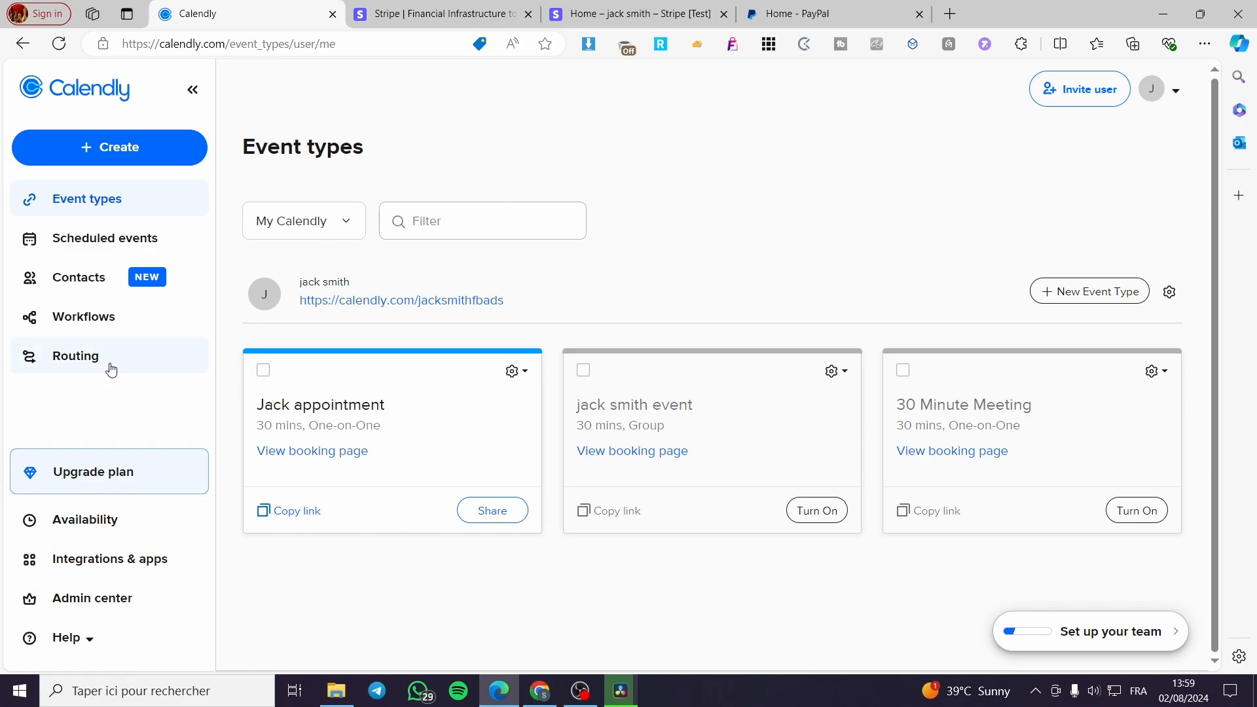
left_click(108, 611)
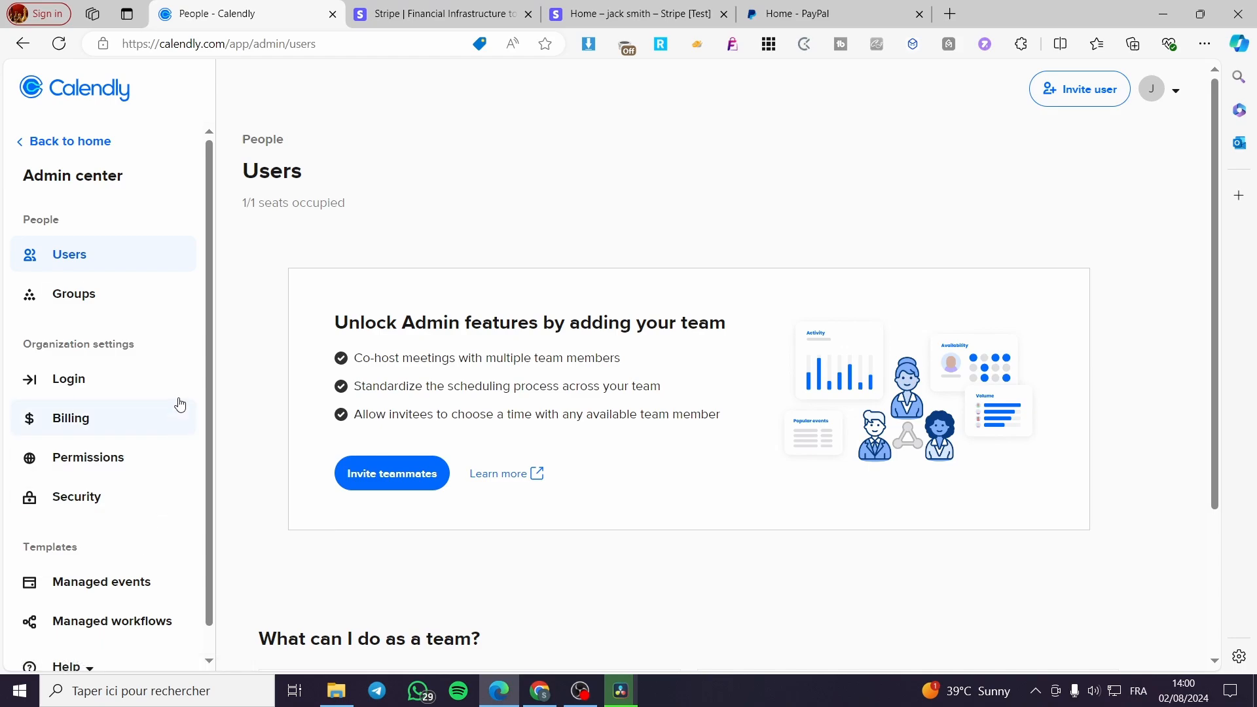
scroll(127, 376, "down", 1)
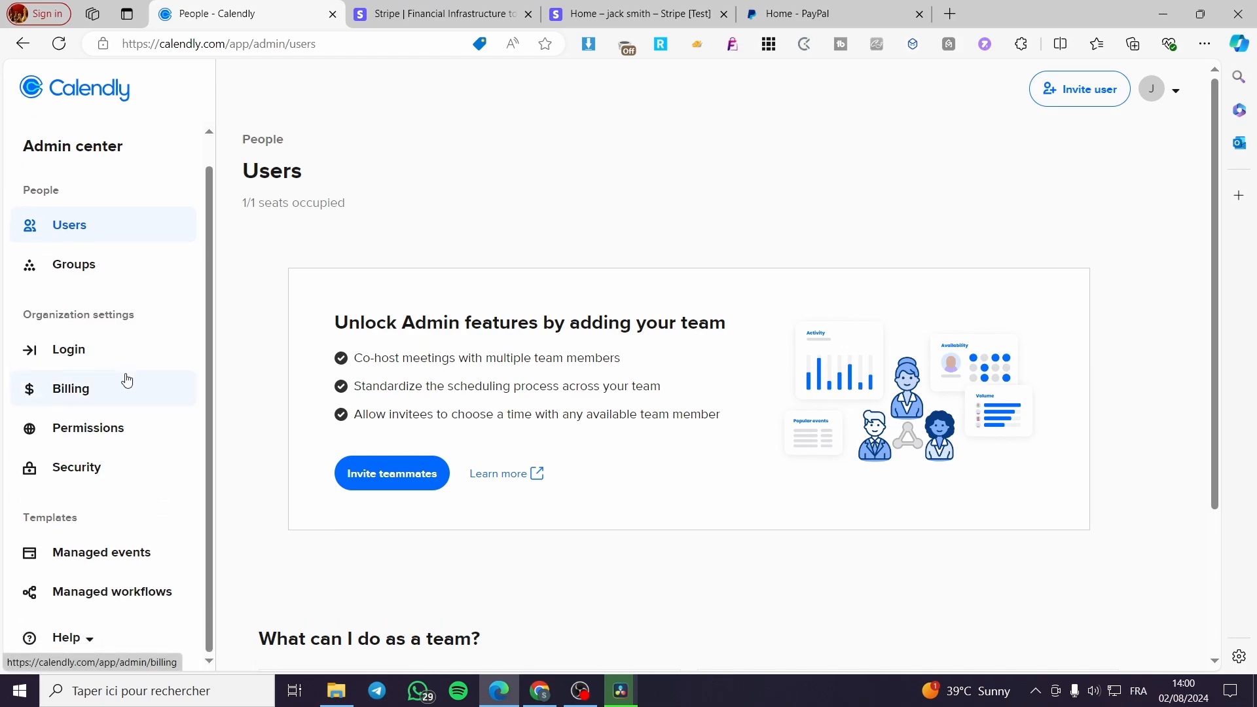
left_click(84, 391)
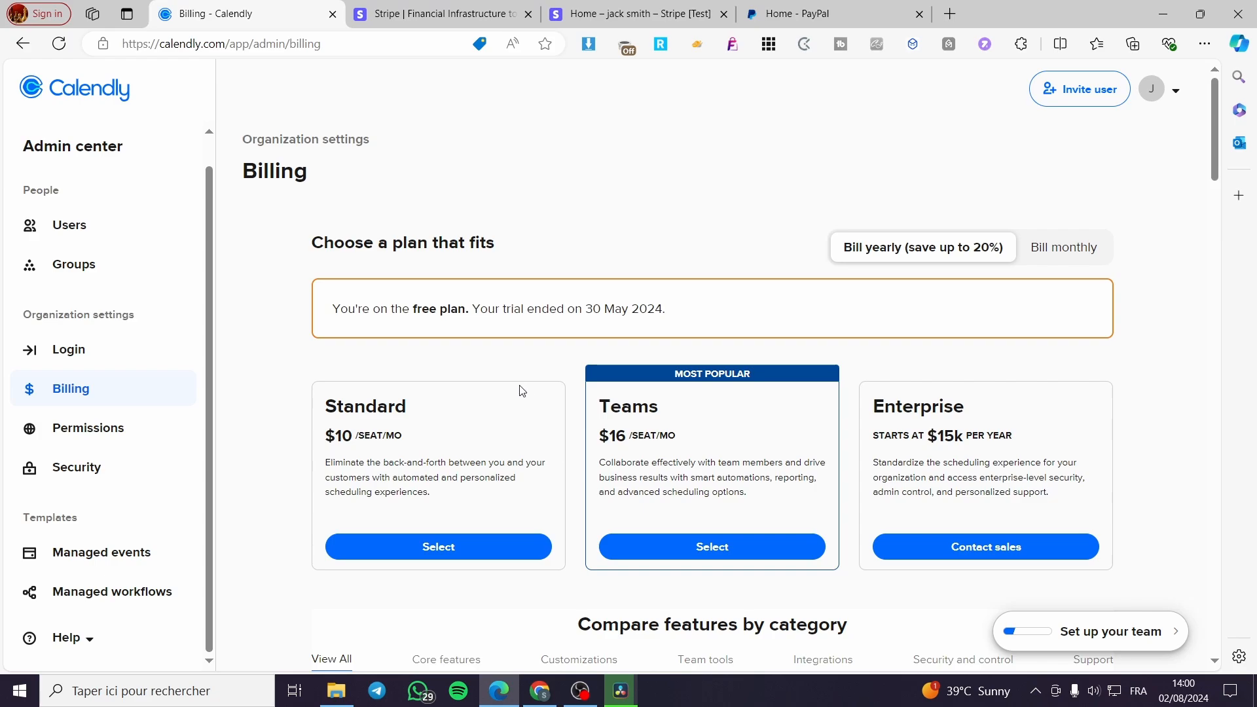
Examine the Standard, Teams and Enterprise plan prices and the feature comparison by category
scroll(770, 353, "down", 10)
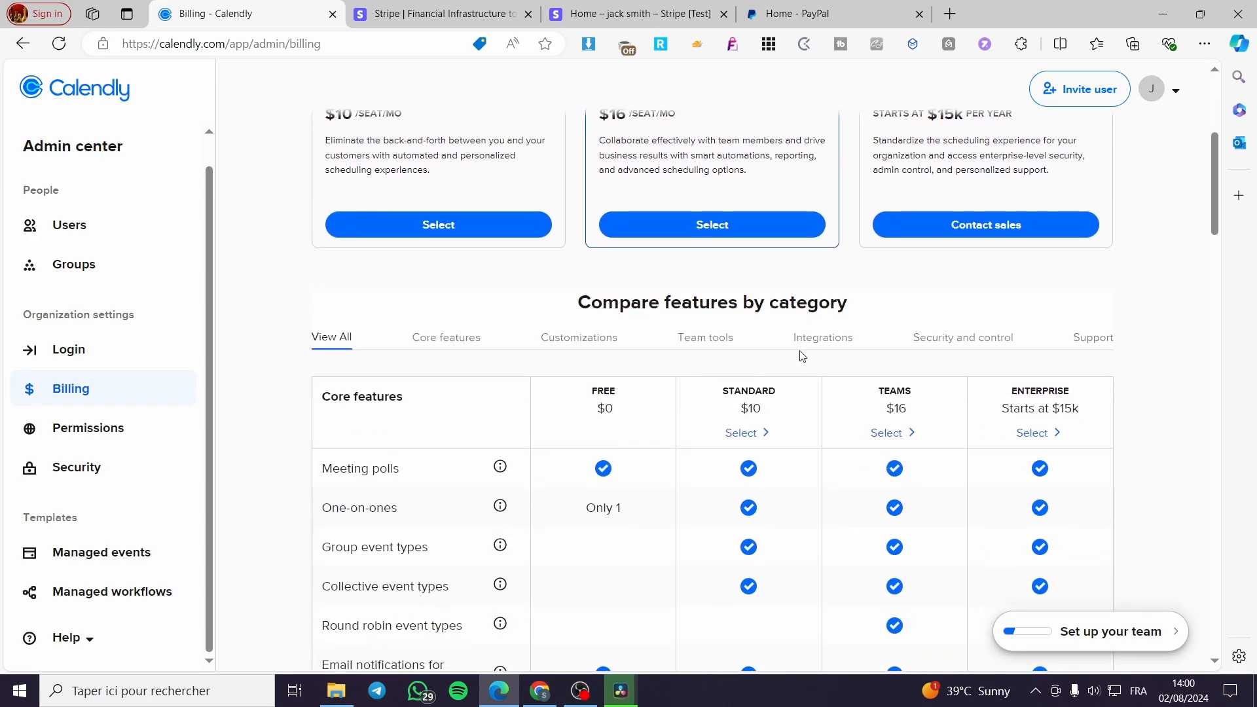
scroll(618, 455, "down", 15)
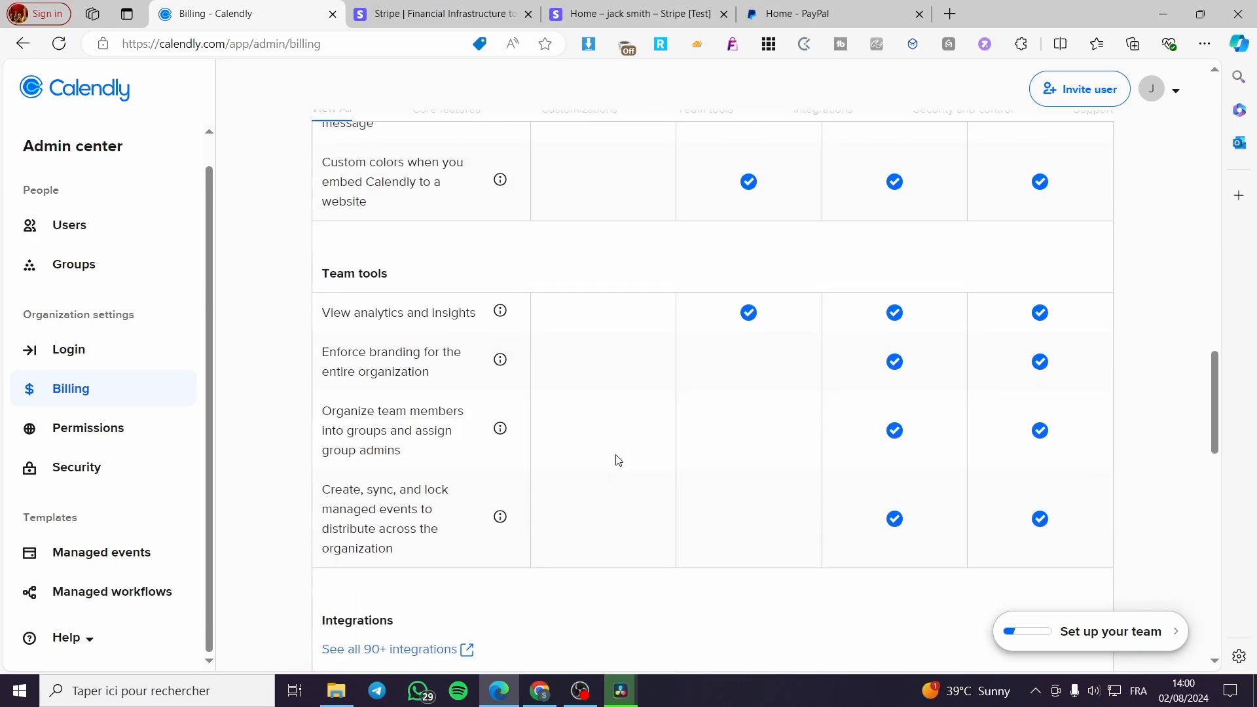
scroll(618, 452, "up", 16)
scroll(625, 445, "up", 7)
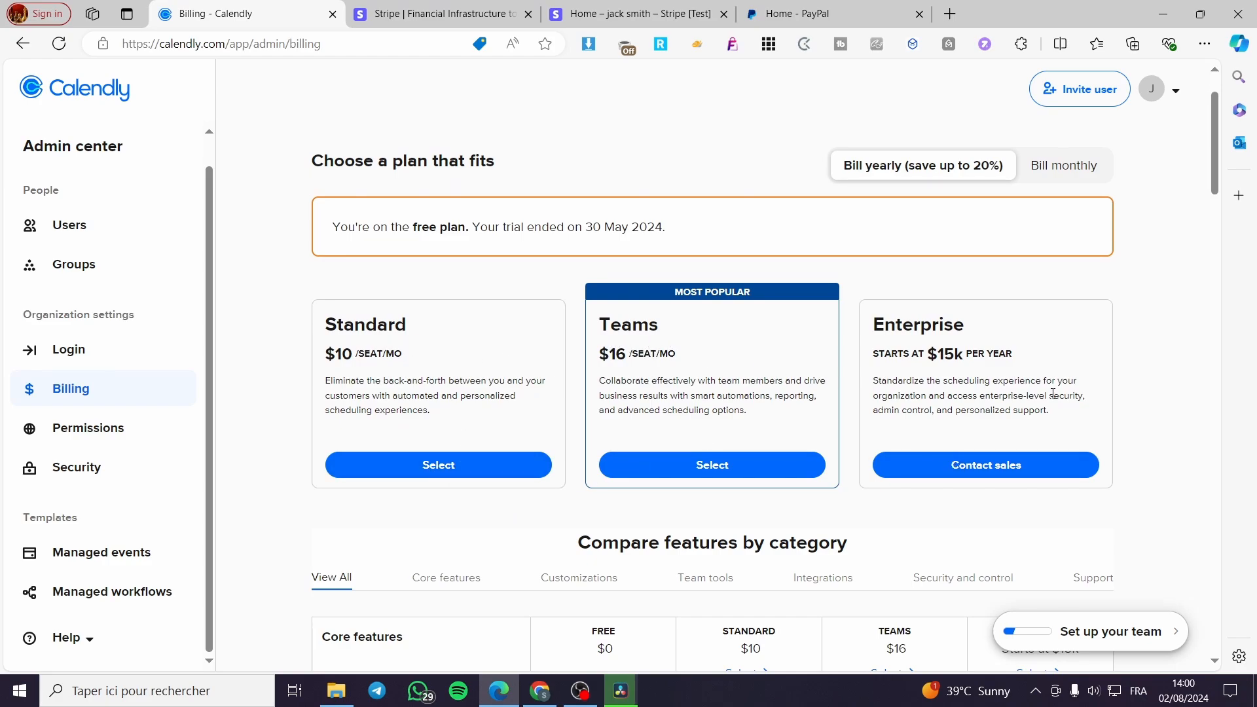
scroll(1053, 393, "down", 1)
scroll(878, 294, "down", 13)
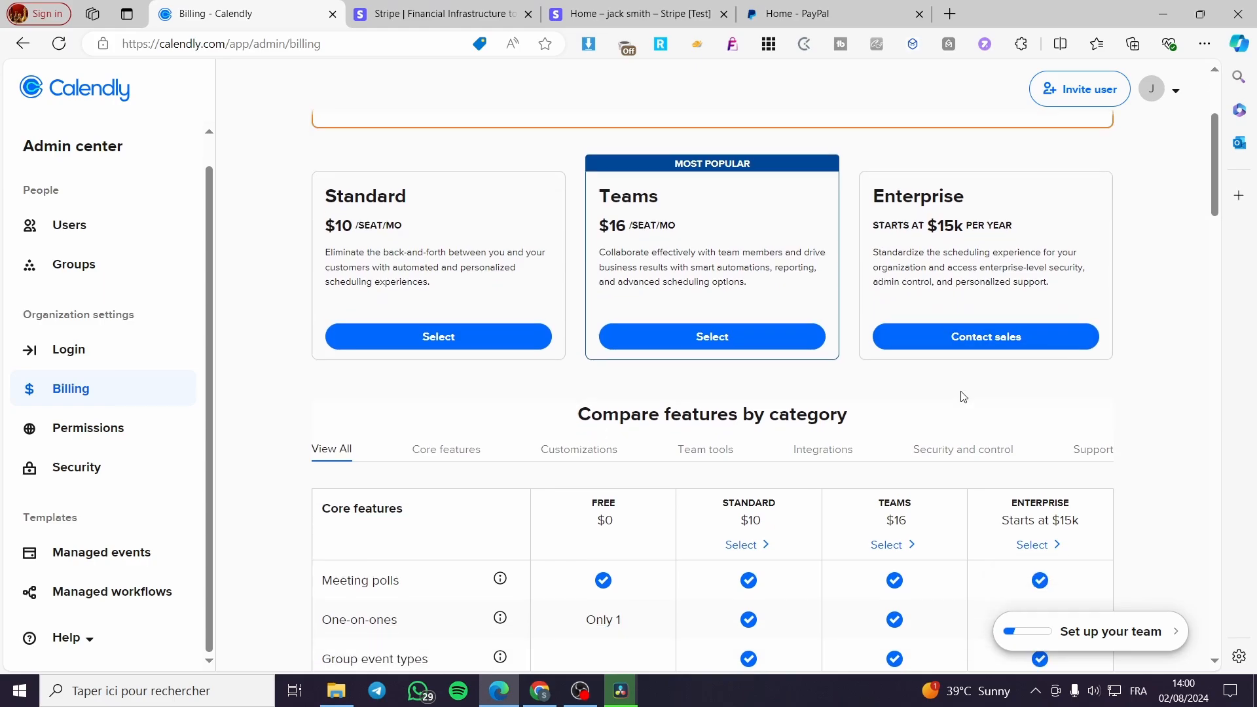
left_click_drag(1215, 269, 1246, 189)
scroll(1104, 194, "up", 6)
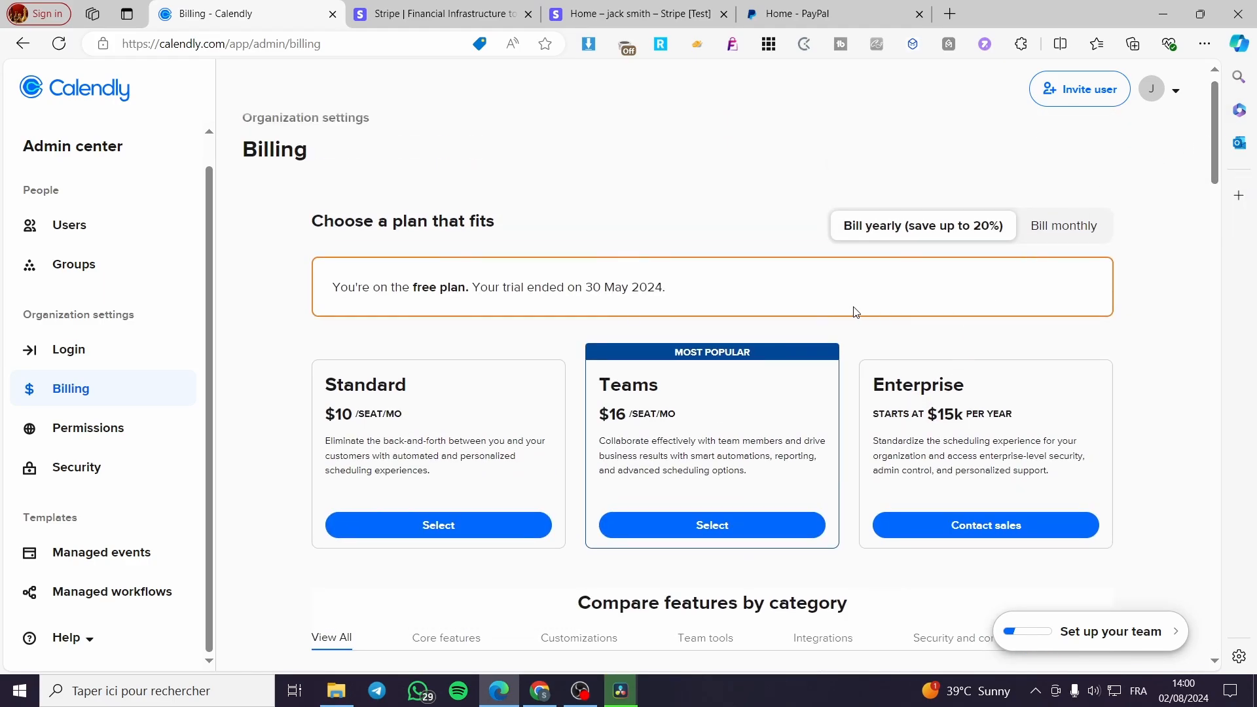
scroll(111, 496, "down", 4)
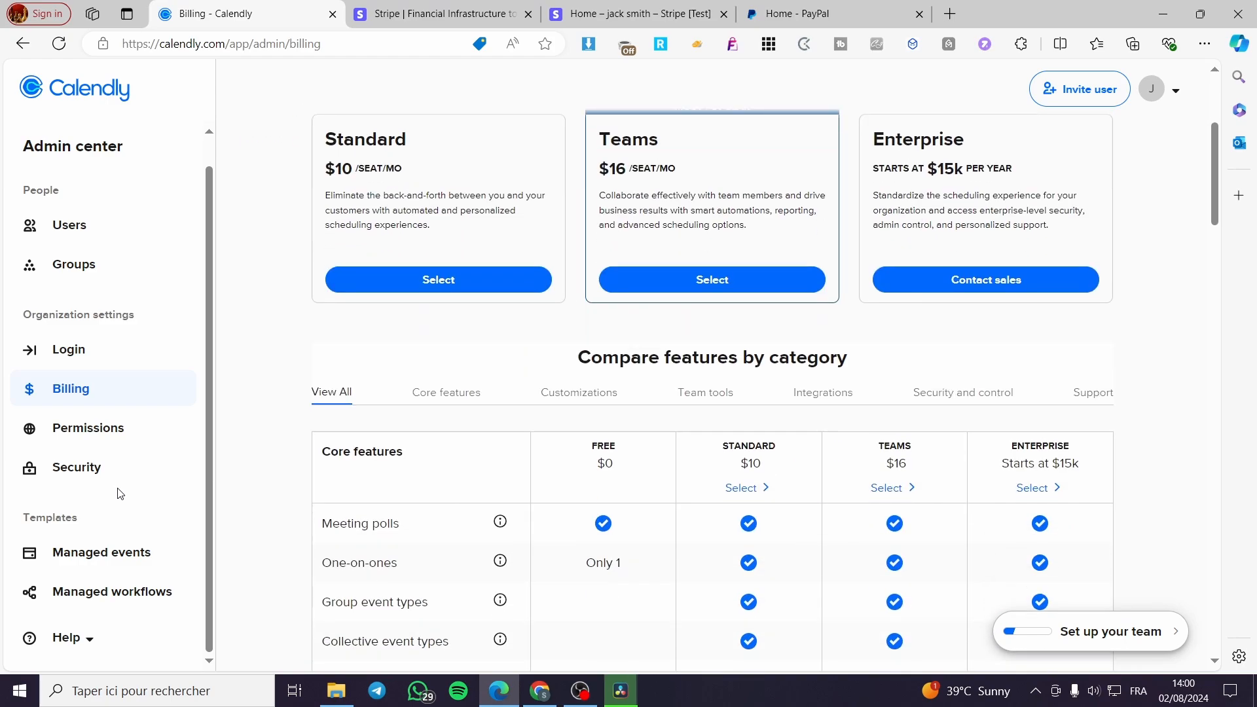
scroll(416, 402, "up", 4)
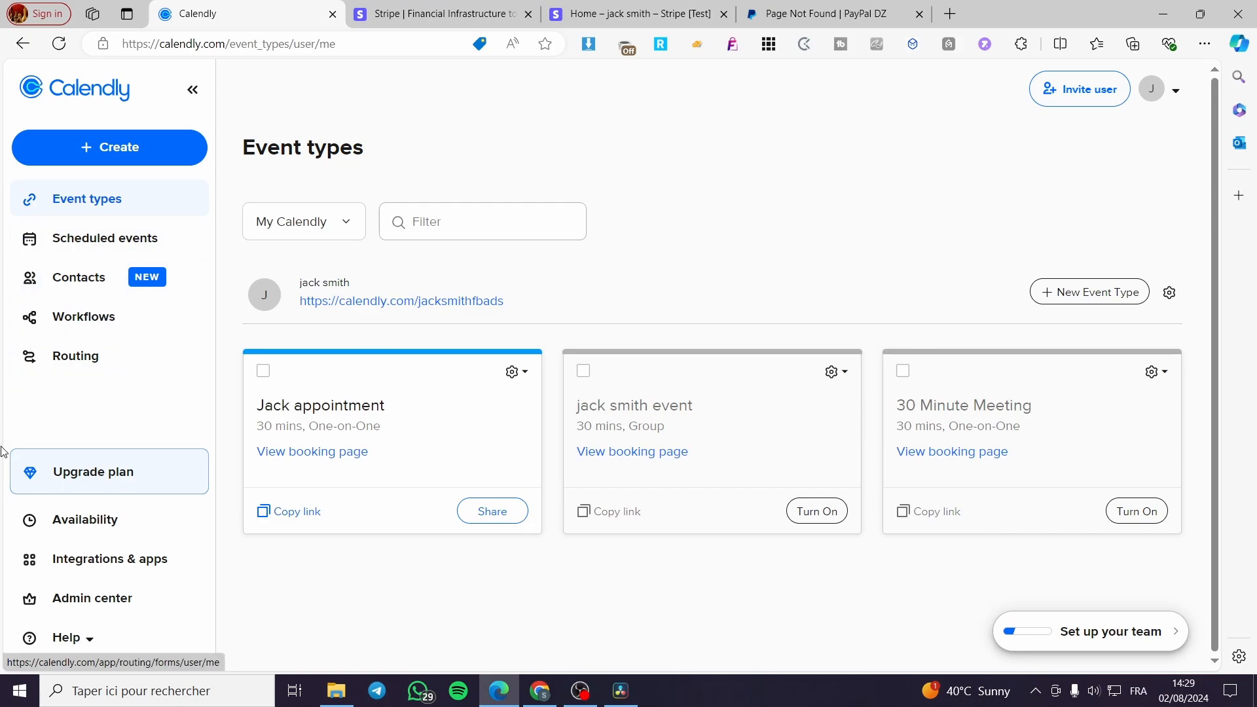
Find the PayPal integration among Calendly's integrations and apps and open its information page
left_click(74, 566)
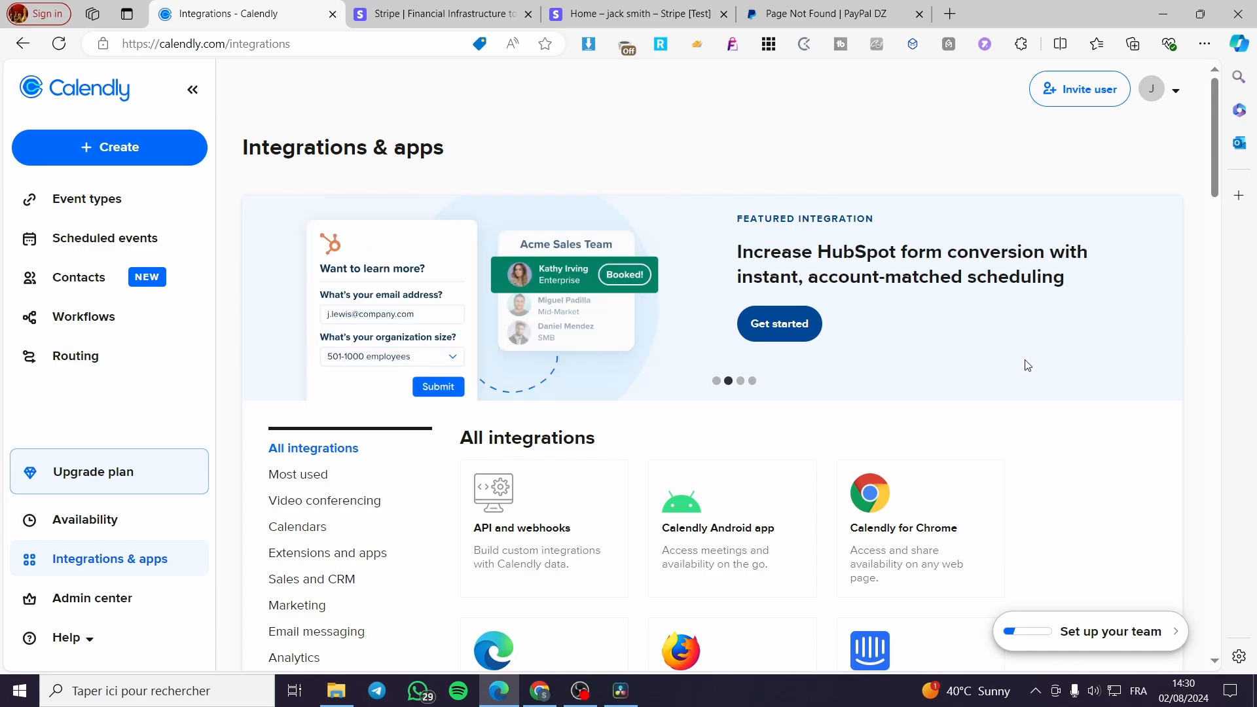
scroll(1026, 366, "down", 1)
scroll(1027, 366, "down", 1)
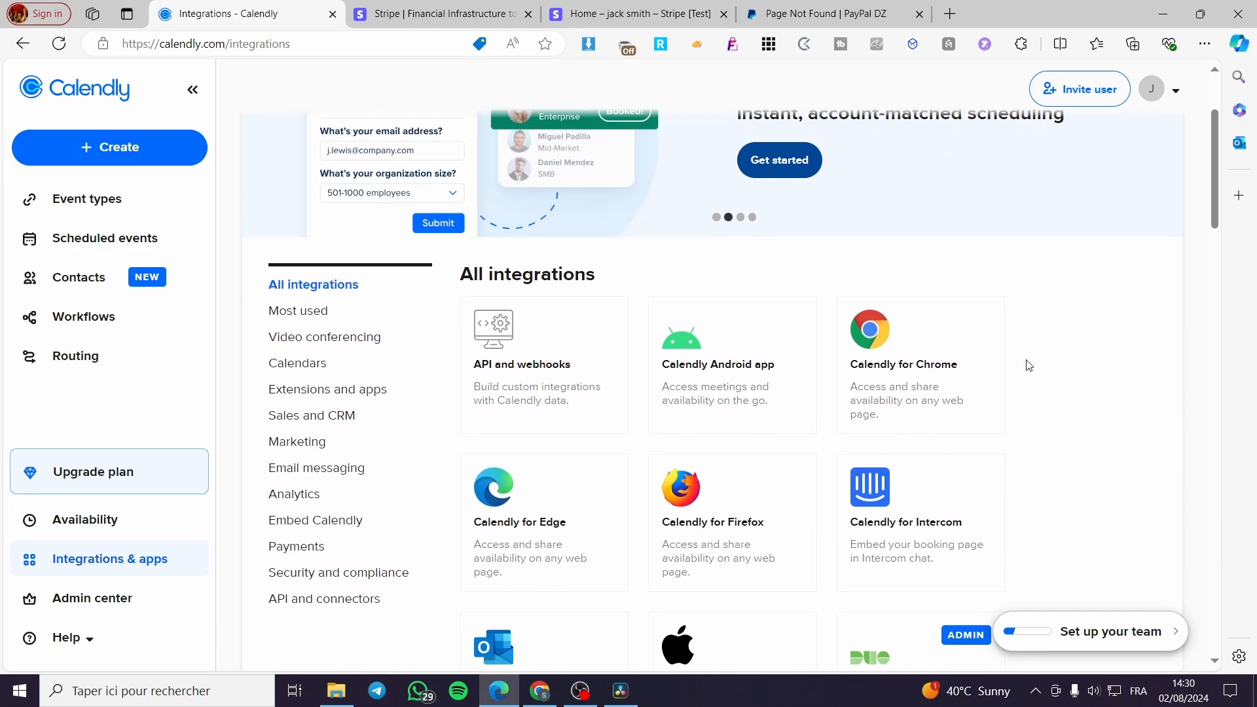
scroll(1029, 365, "down", 2)
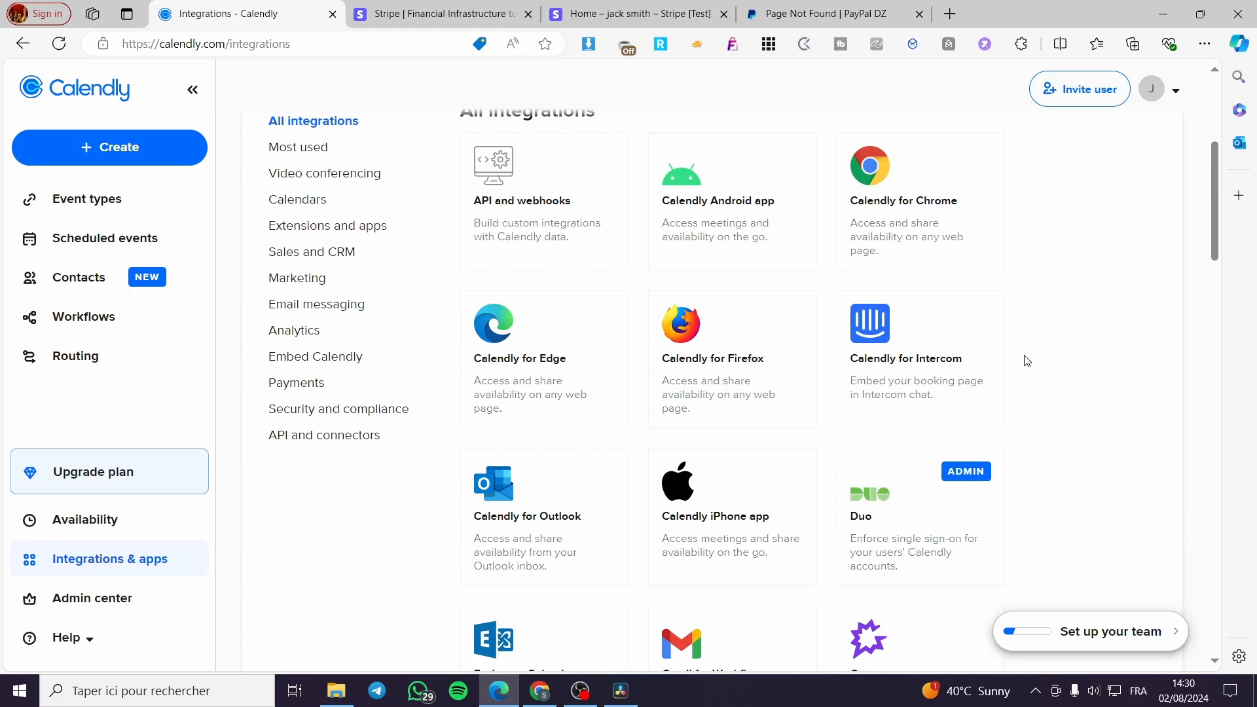
scroll(1027, 361, "down", 1)
scroll(1077, 459, "down", 3)
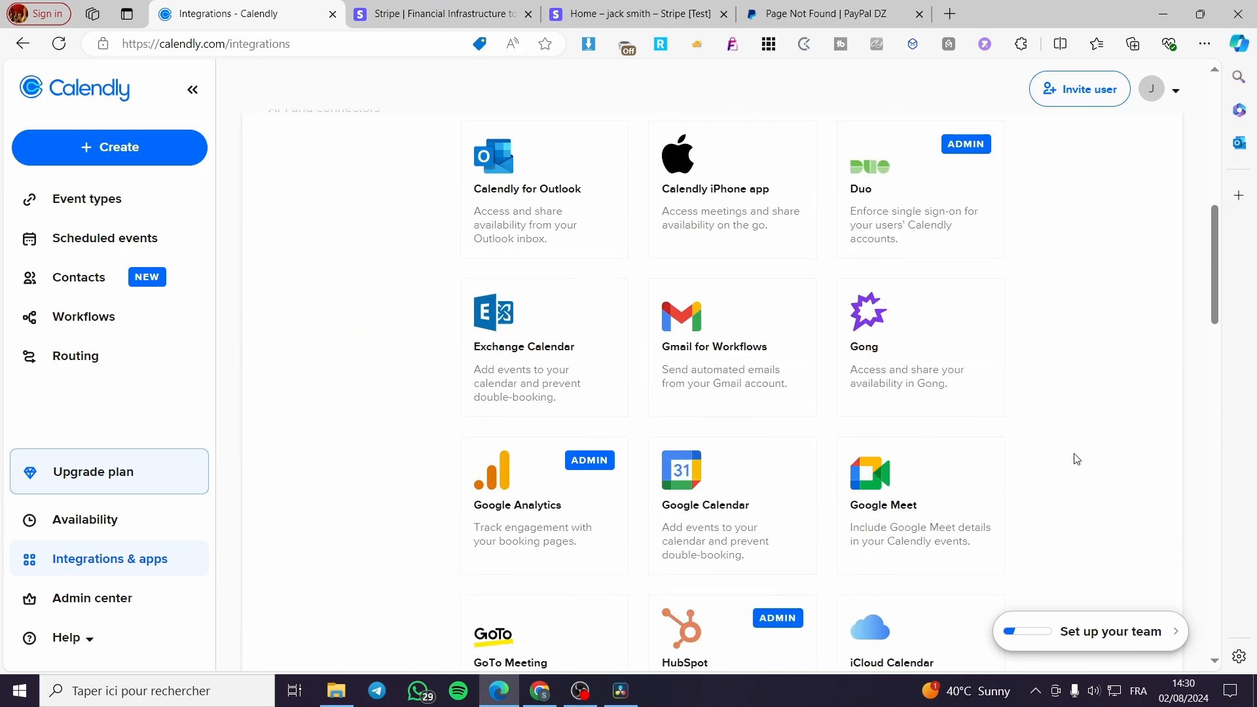
scroll(1077, 459, "down", 6)
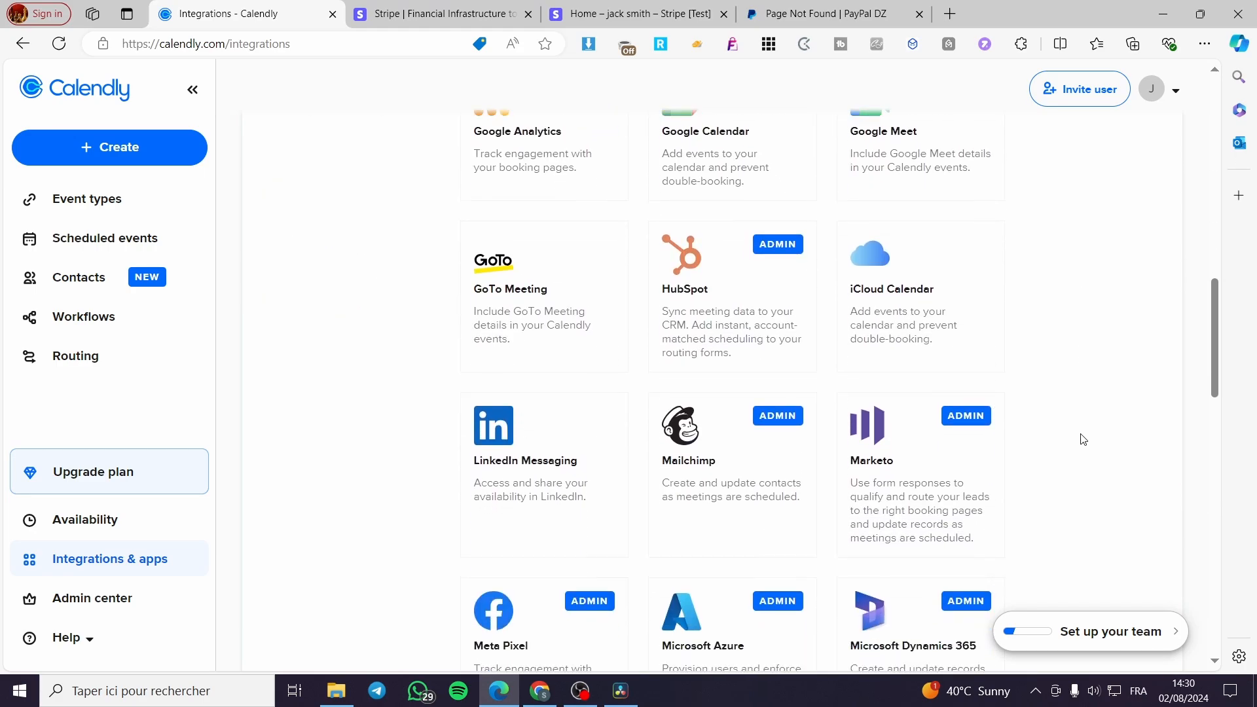
scroll(1084, 428, "down", 6)
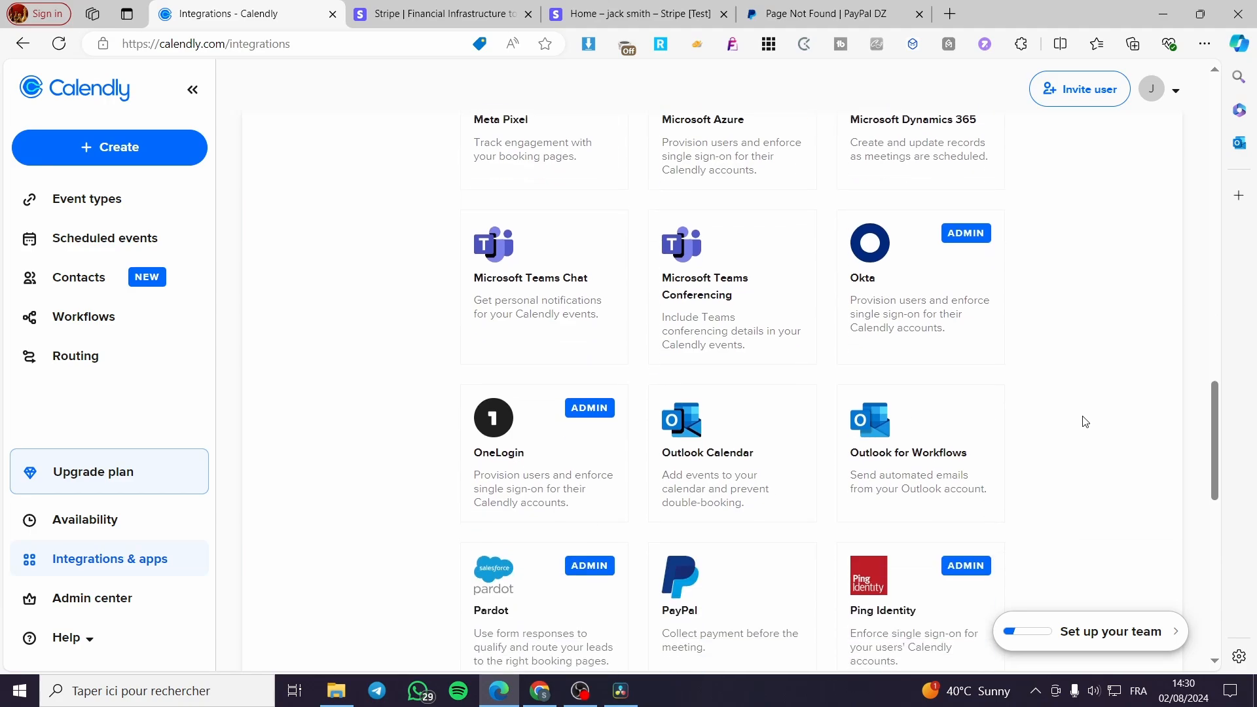
scroll(735, 508, "down", 1)
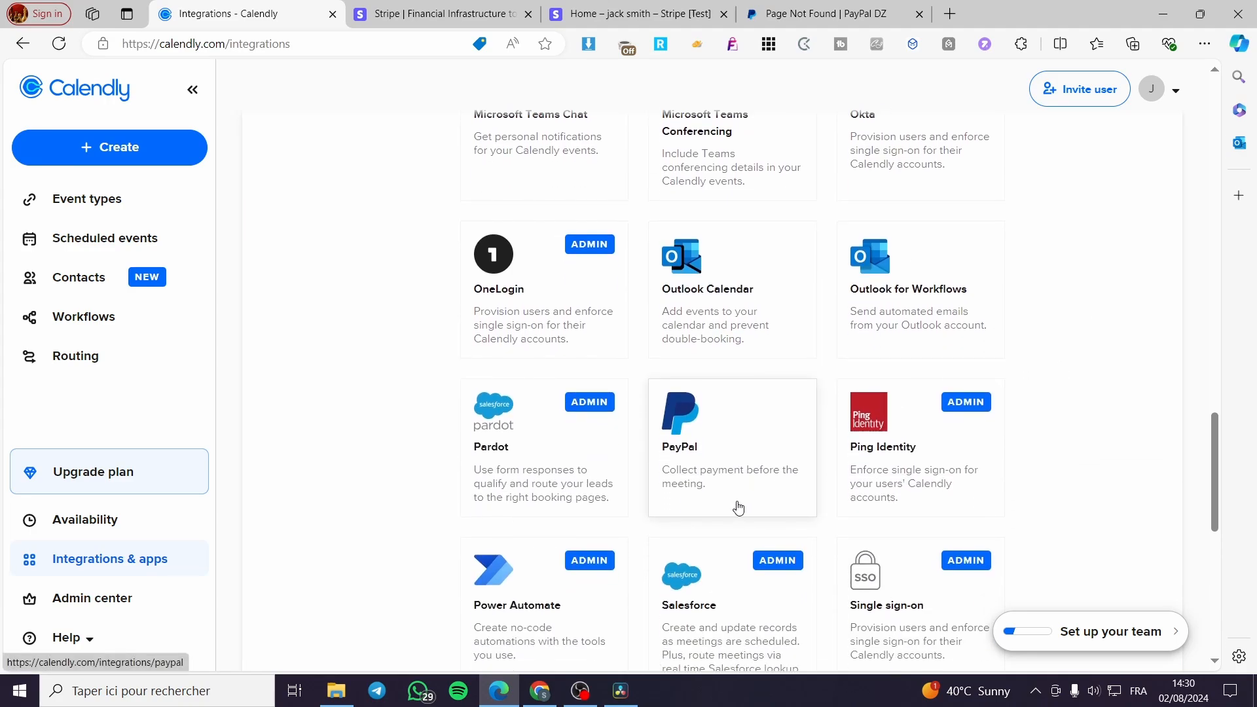
left_click(739, 443)
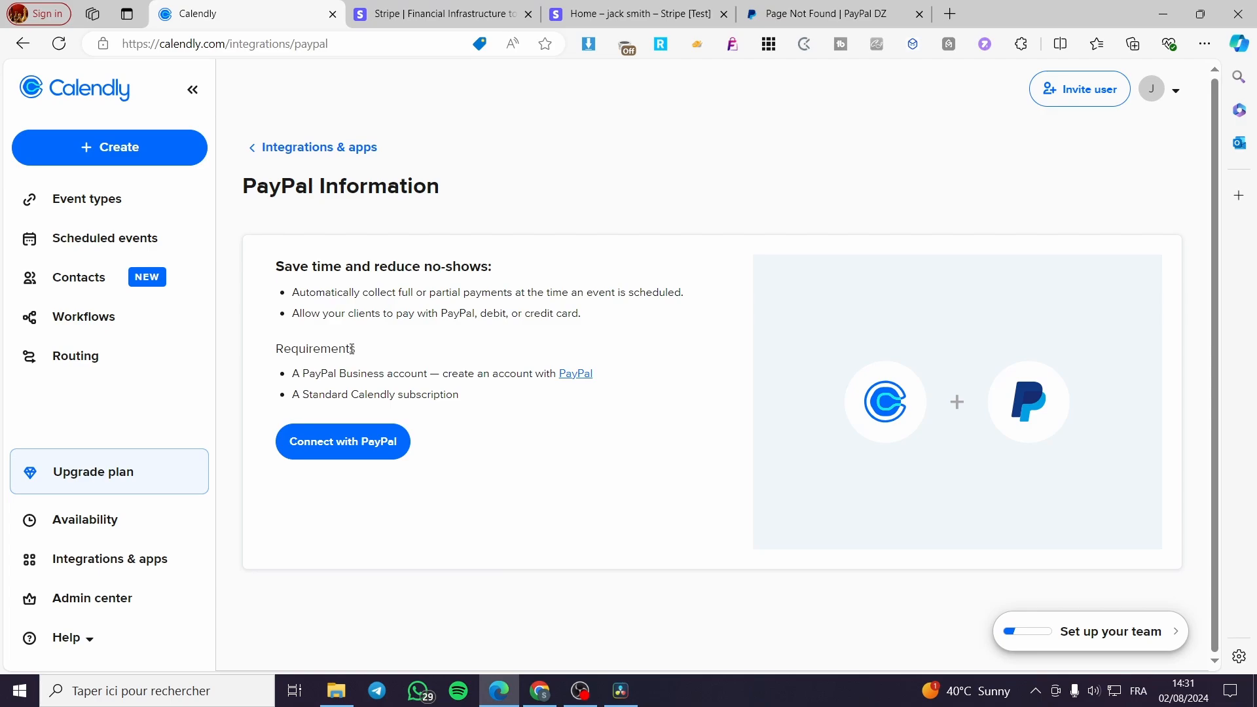
Check the PayPal integration requirements, start connecting PayPal, and proceed to the Standard plan upgrade
left_click_drag(354, 349, 275, 349)
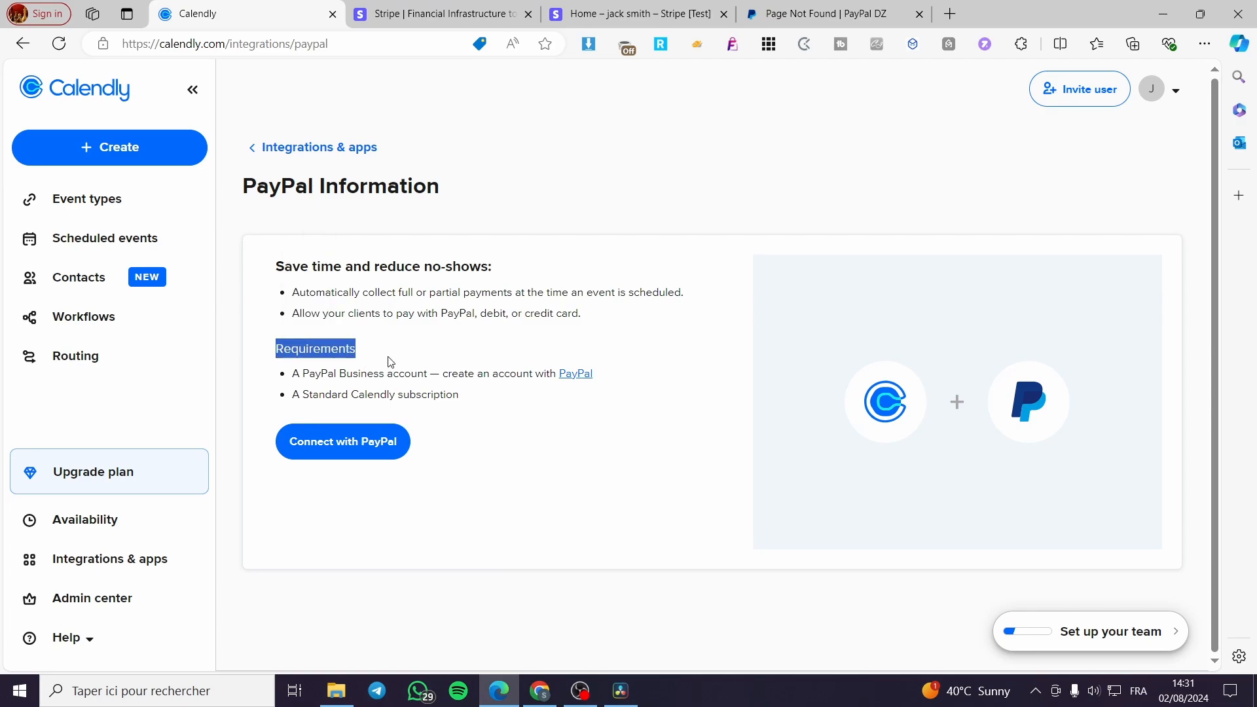
left_click(313, 375)
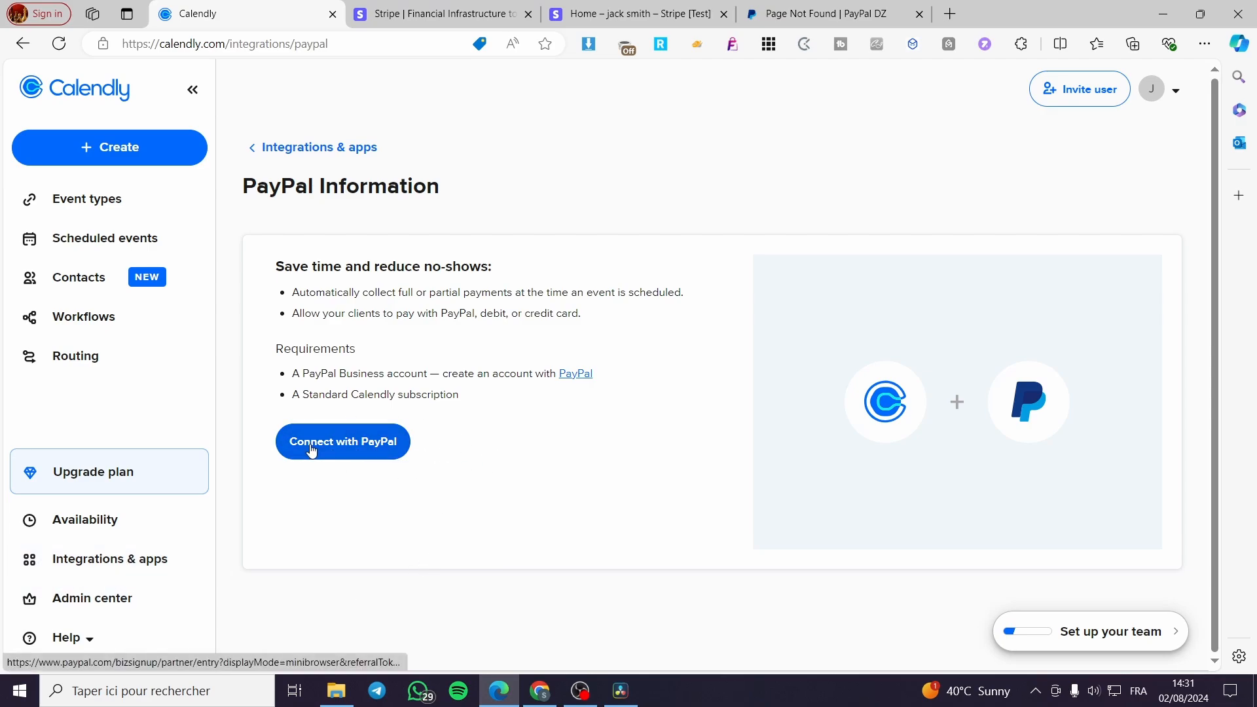
left_click(347, 457)
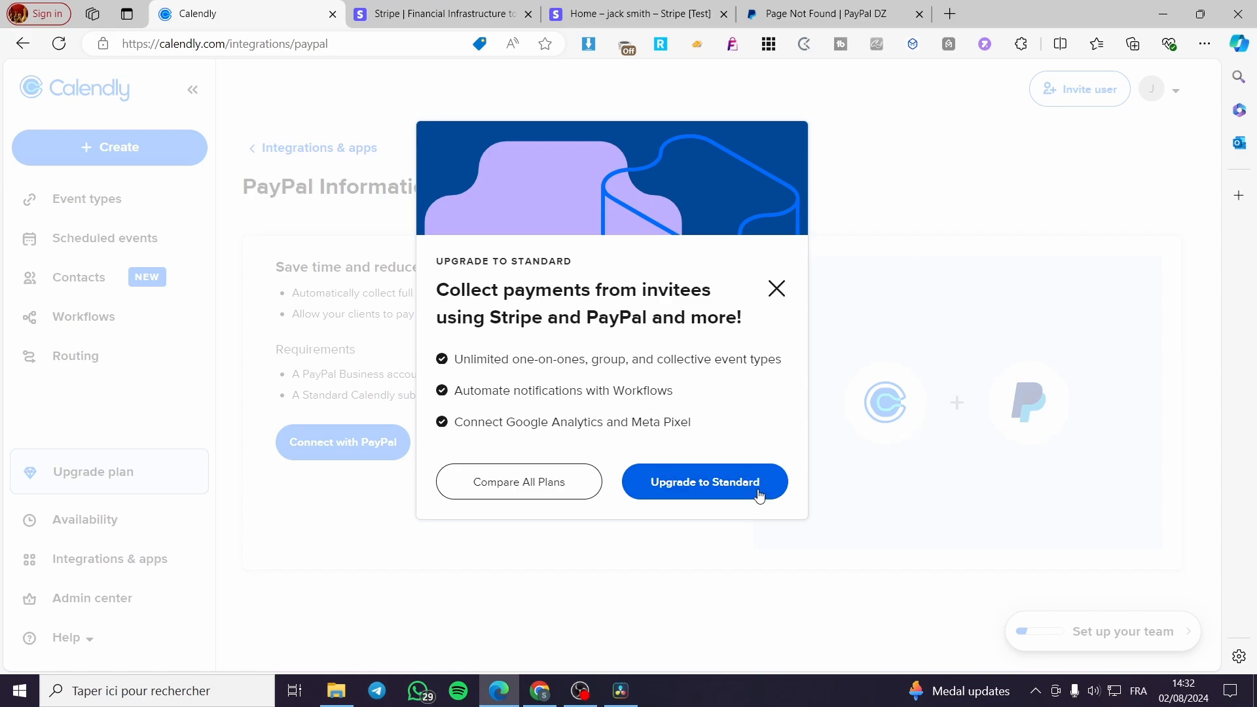
left_click(661, 493)
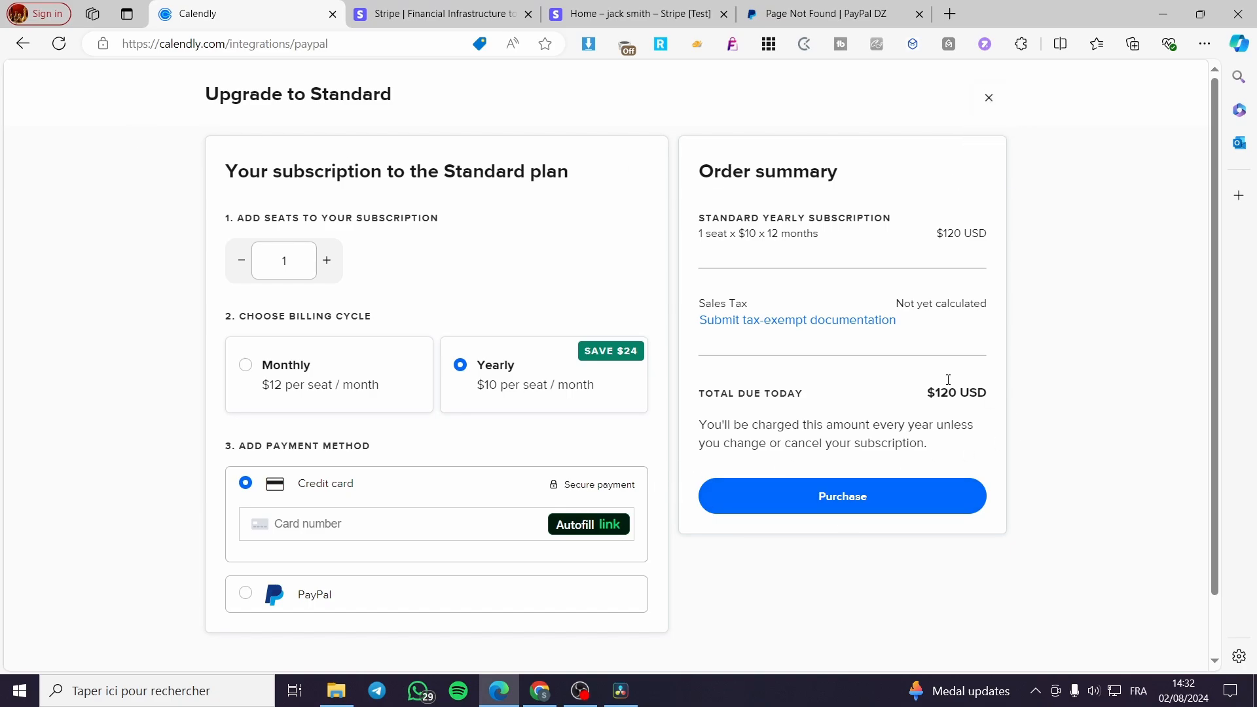
Leave the Standard plan checkout, check the PayPal login page, then close it and return to Calendly's PayPal information page
left_click(988, 98)
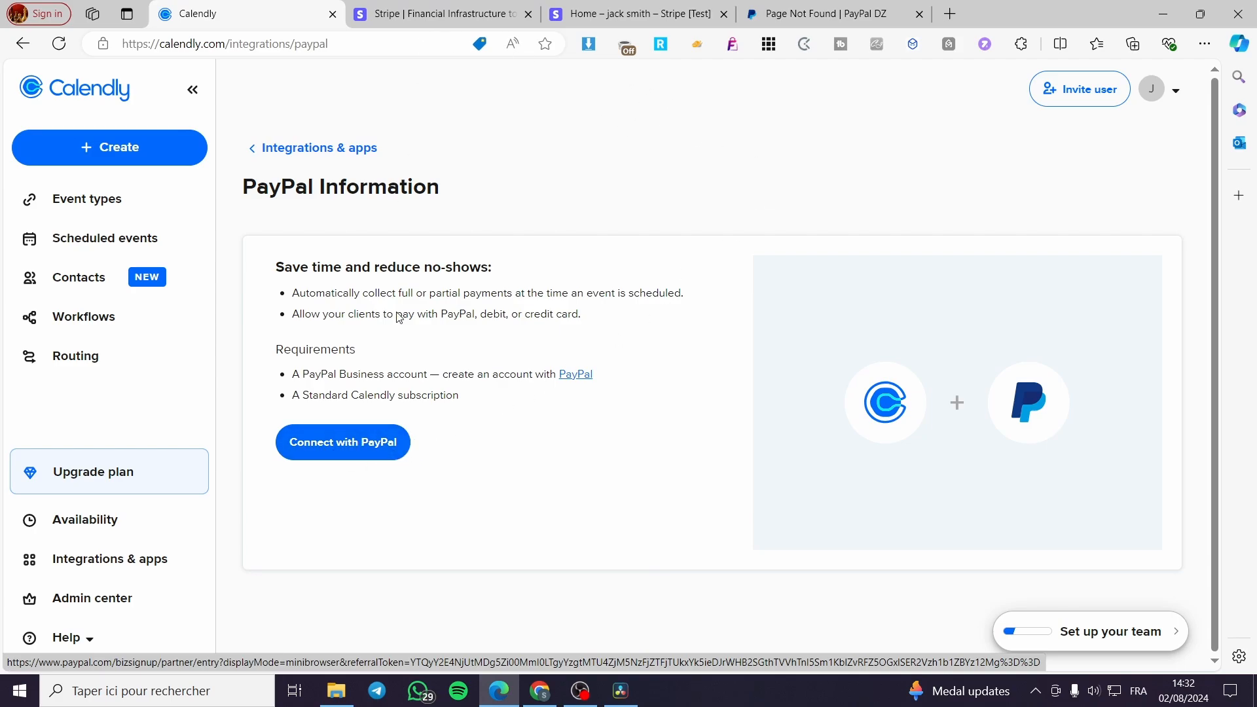
left_click(779, 12)
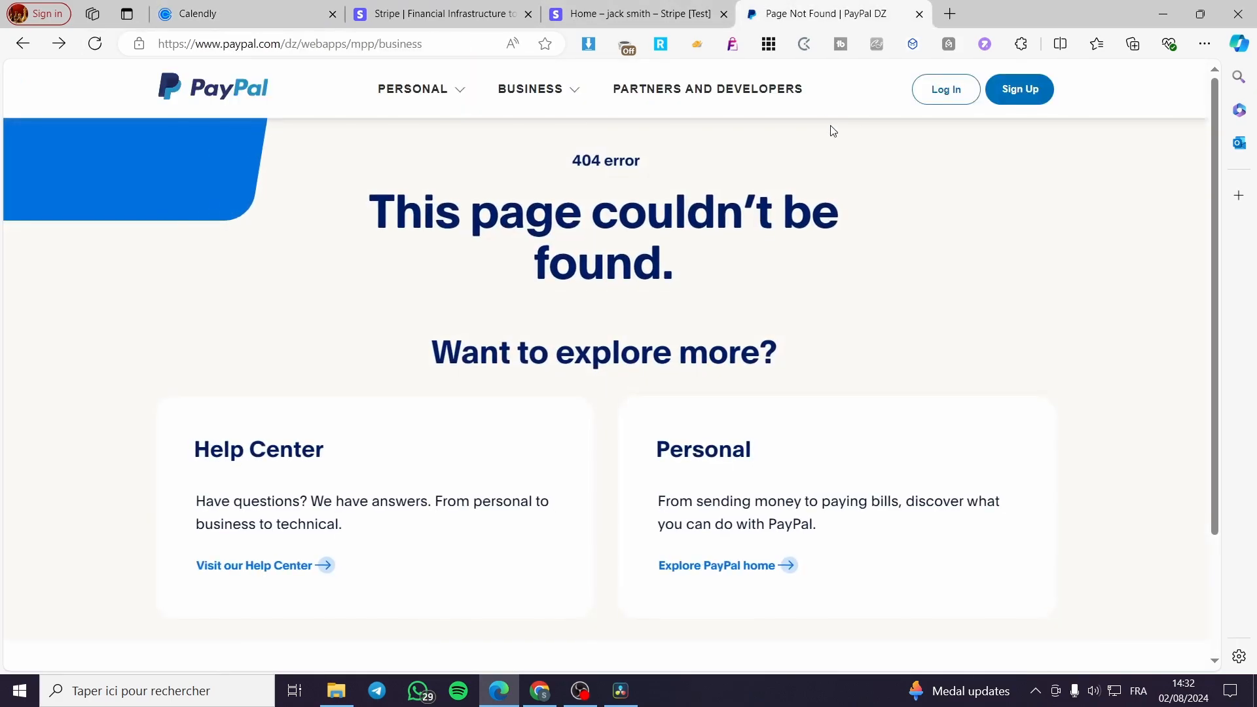
left_click(25, 43)
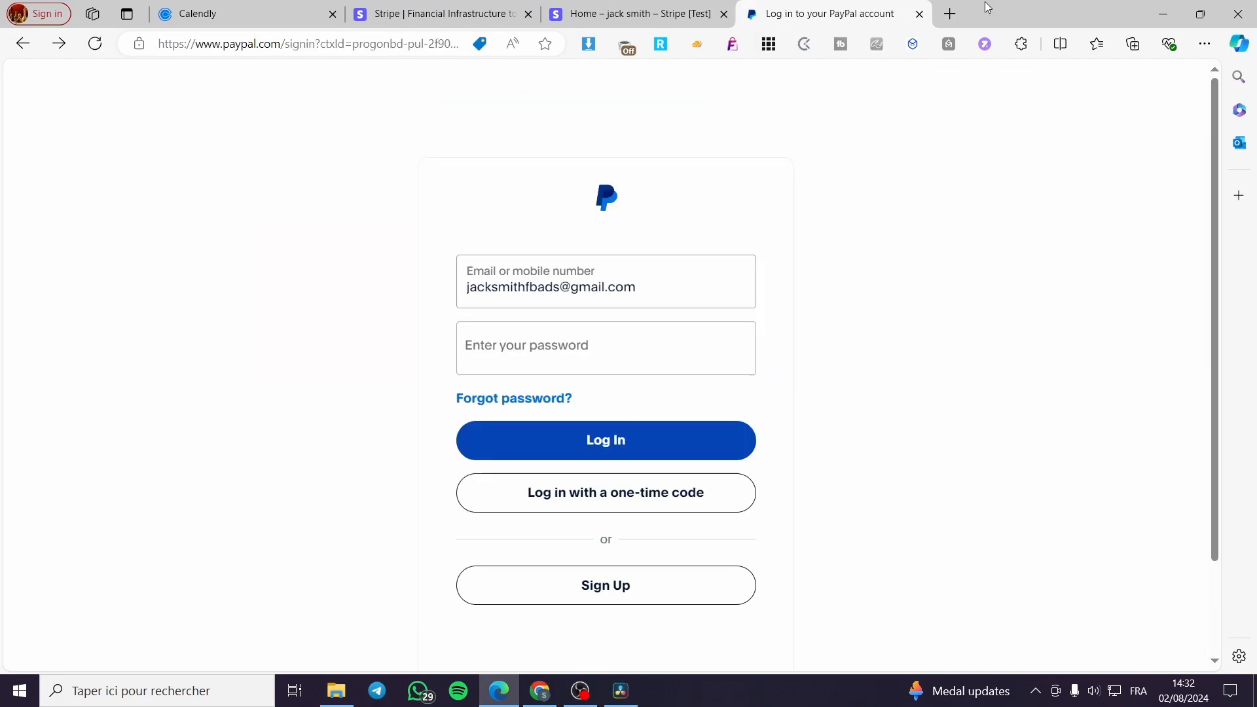
left_click(920, 13)
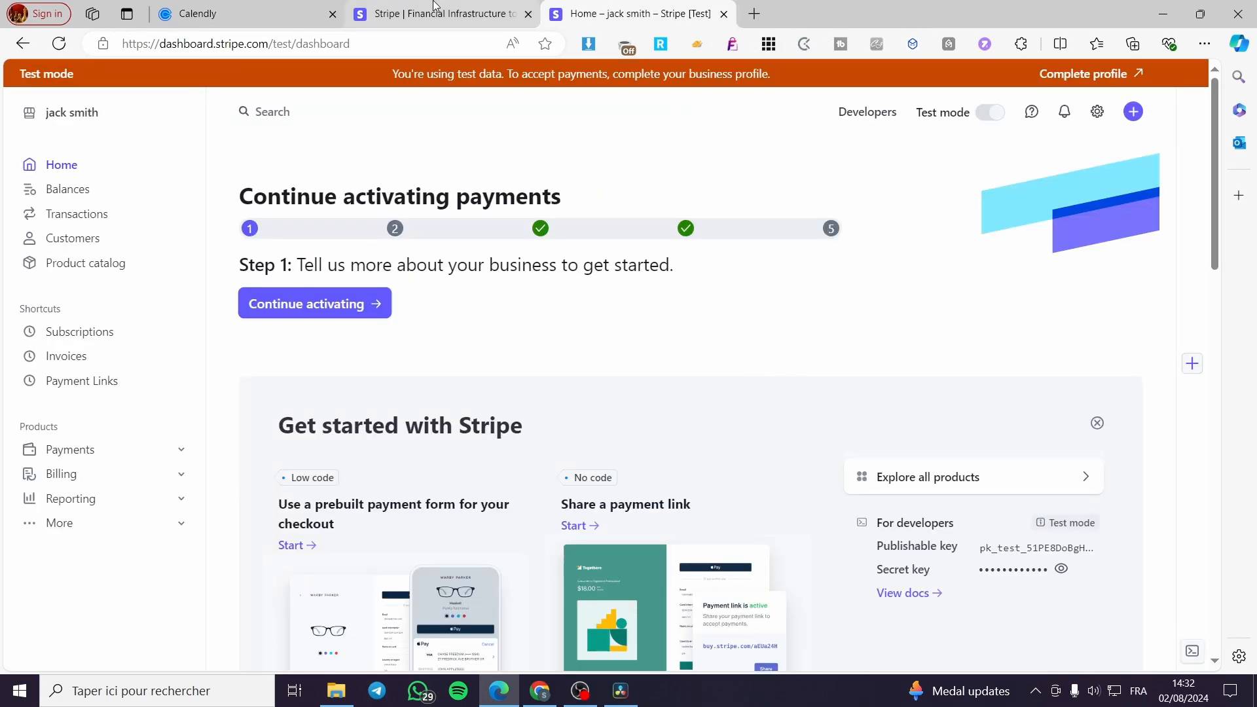
left_click(242, 12)
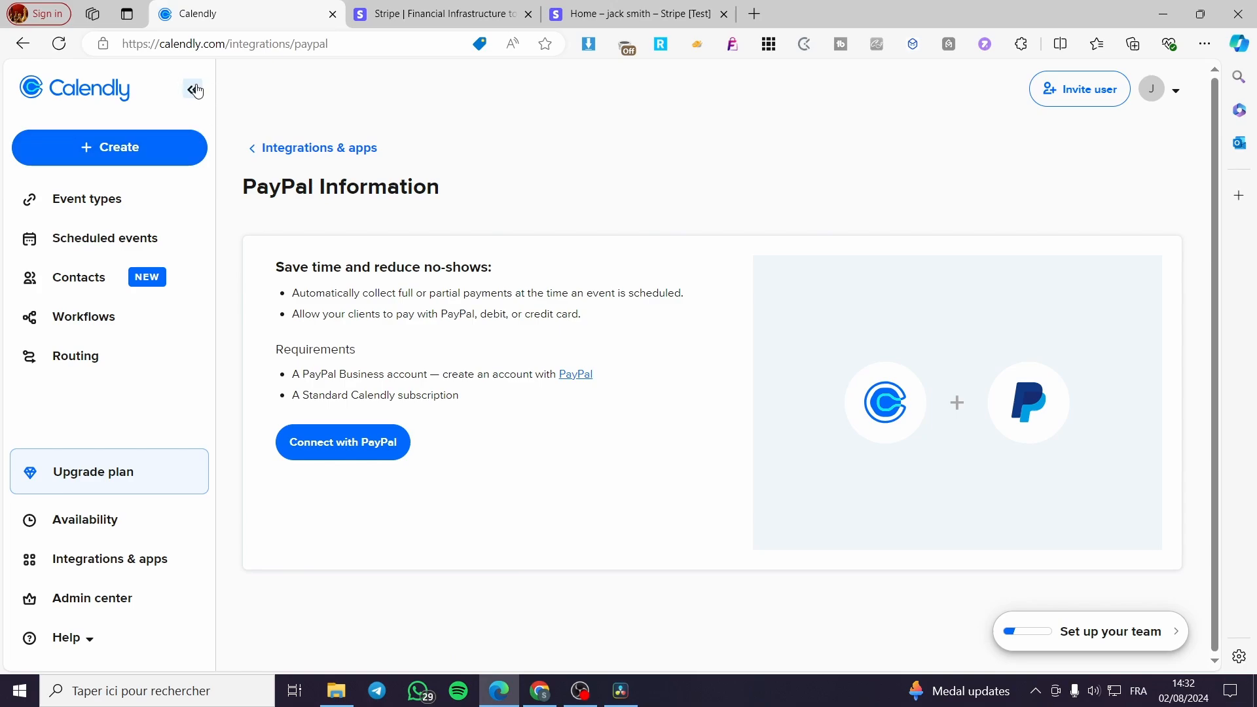
Find the Stripe integration among Calendly's integrations and apps and open its information page
left_click(258, 148)
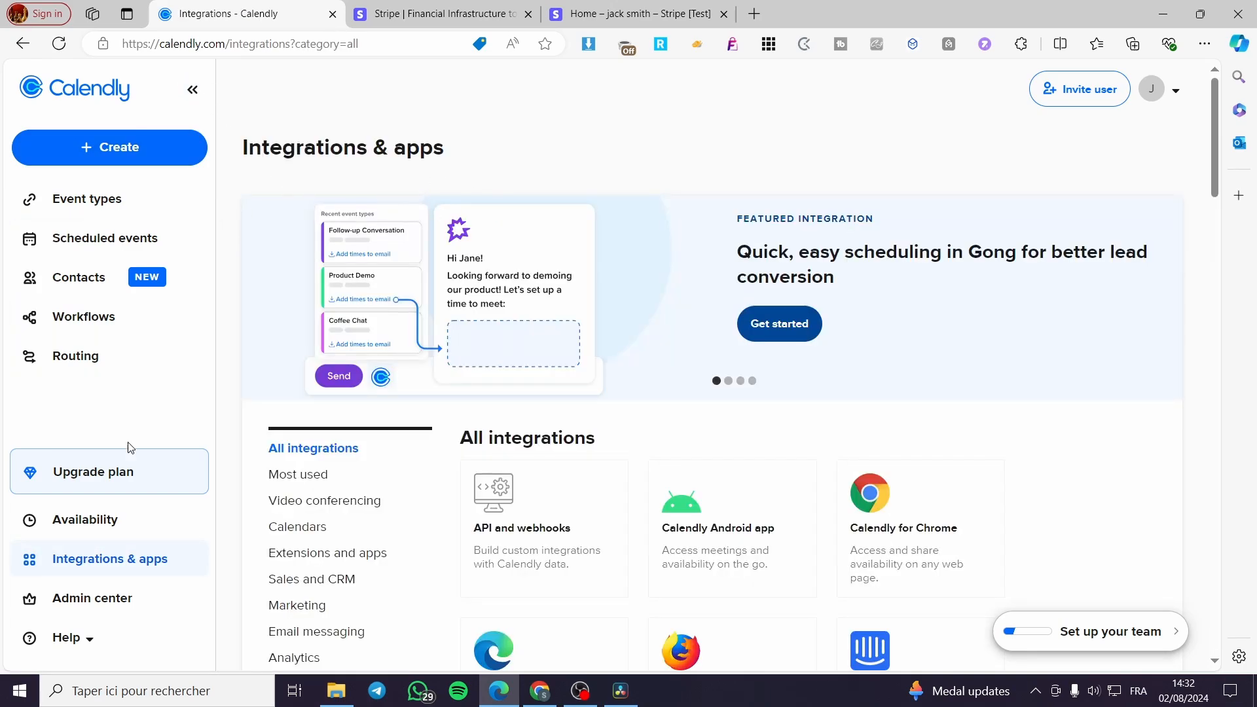
left_click(107, 558)
left_click_drag(1217, 95, 1210, 319)
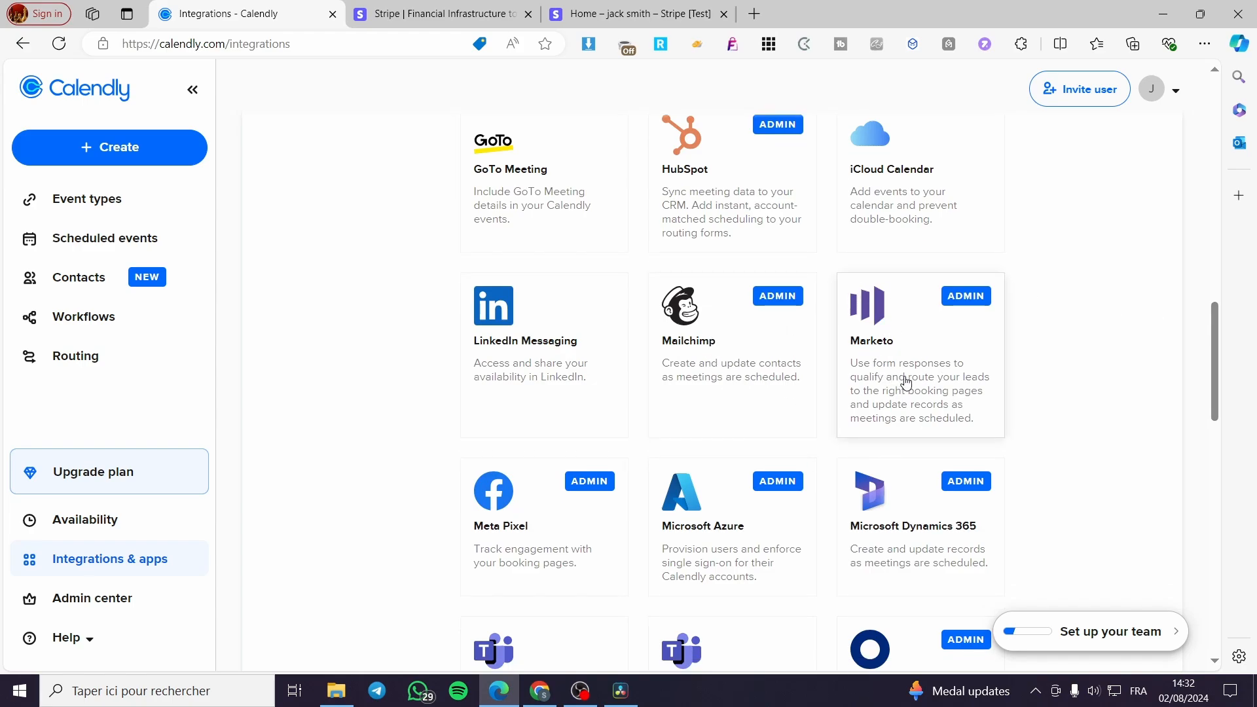
scroll(828, 433, "down", 5)
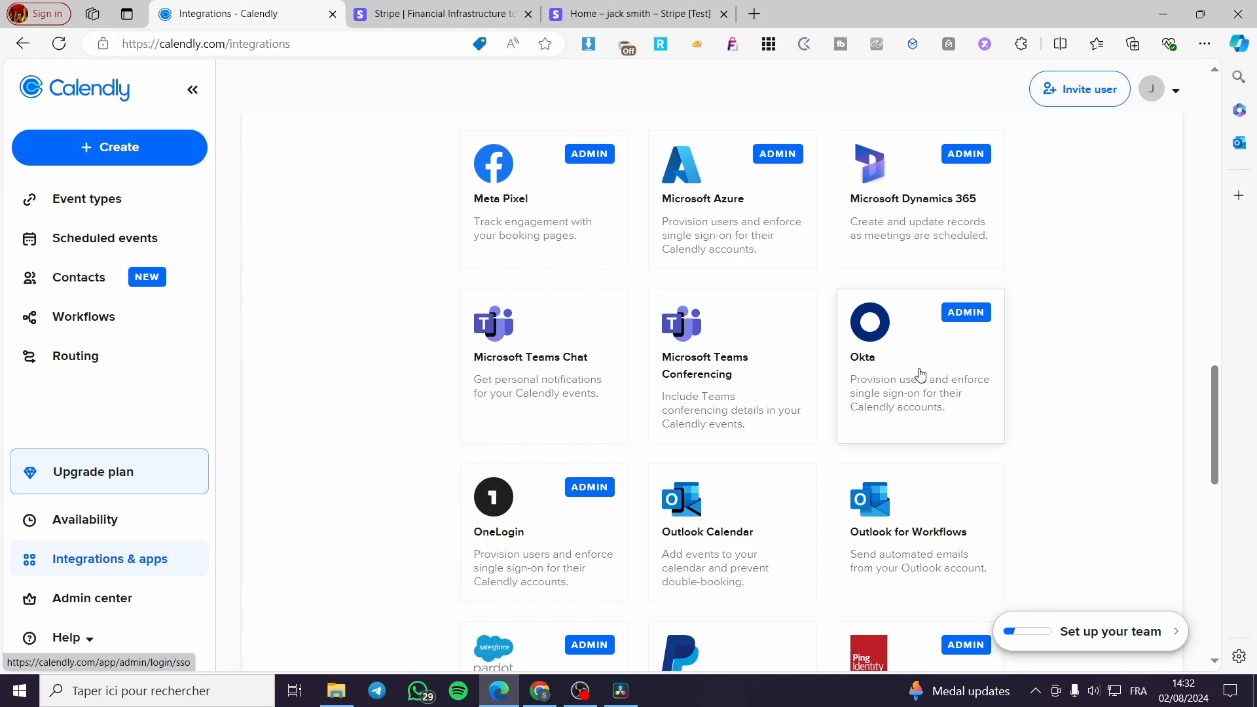
scroll(921, 461, "down", 1)
scroll(922, 461, "down", 5)
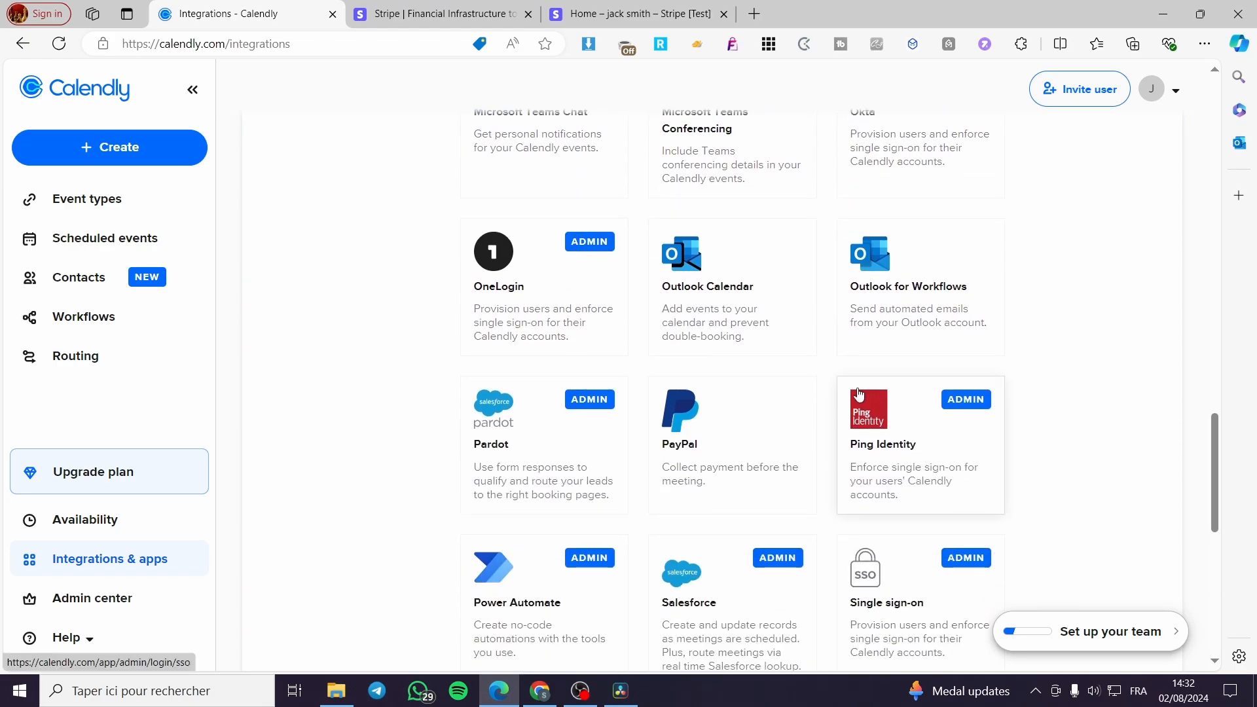
scroll(919, 449, "down", 1)
scroll(917, 336, "down", 2)
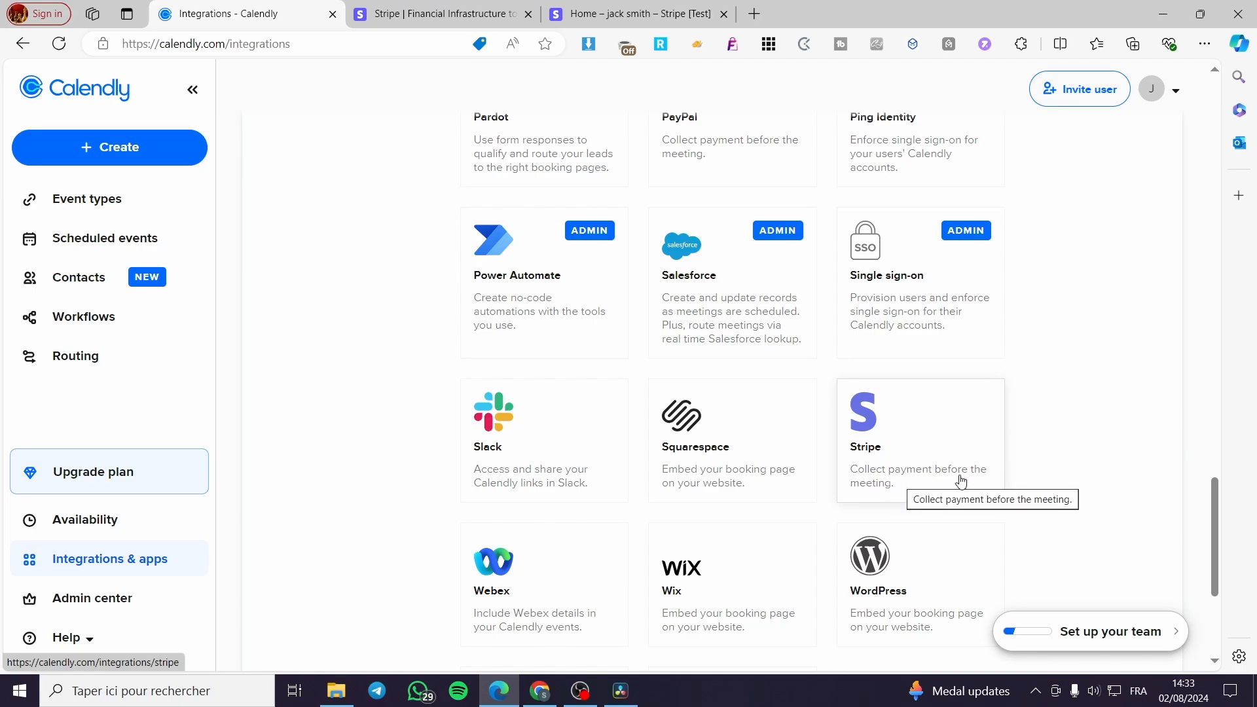
left_click(890, 444)
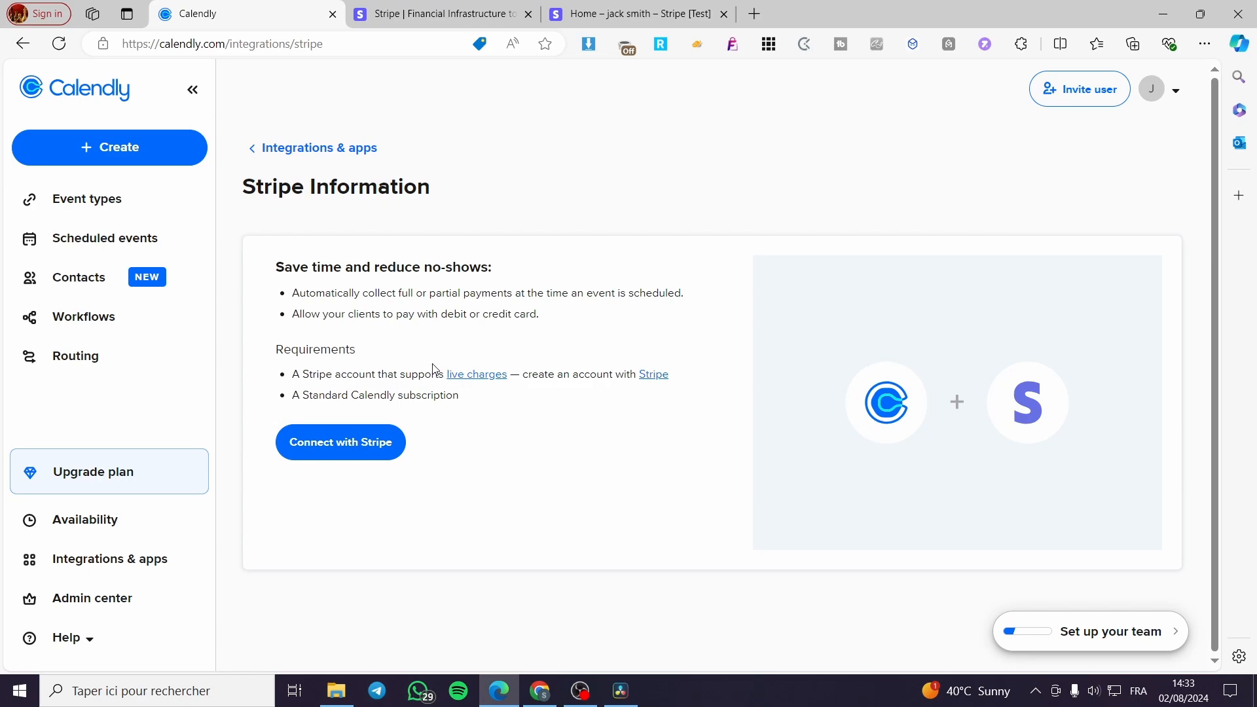
Check the Stripe account link in the requirements, then try connecting Stripe and dismiss the Standard upgrade offer
left_click(653, 375)
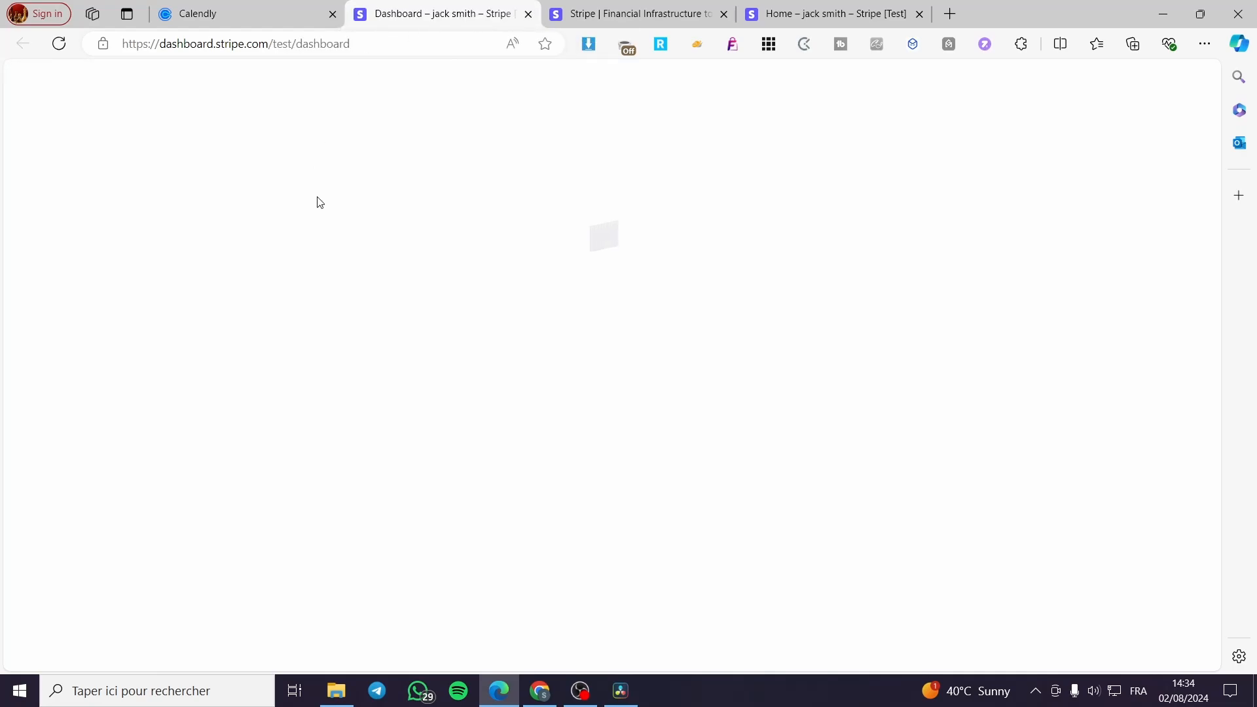
left_click(528, 13)
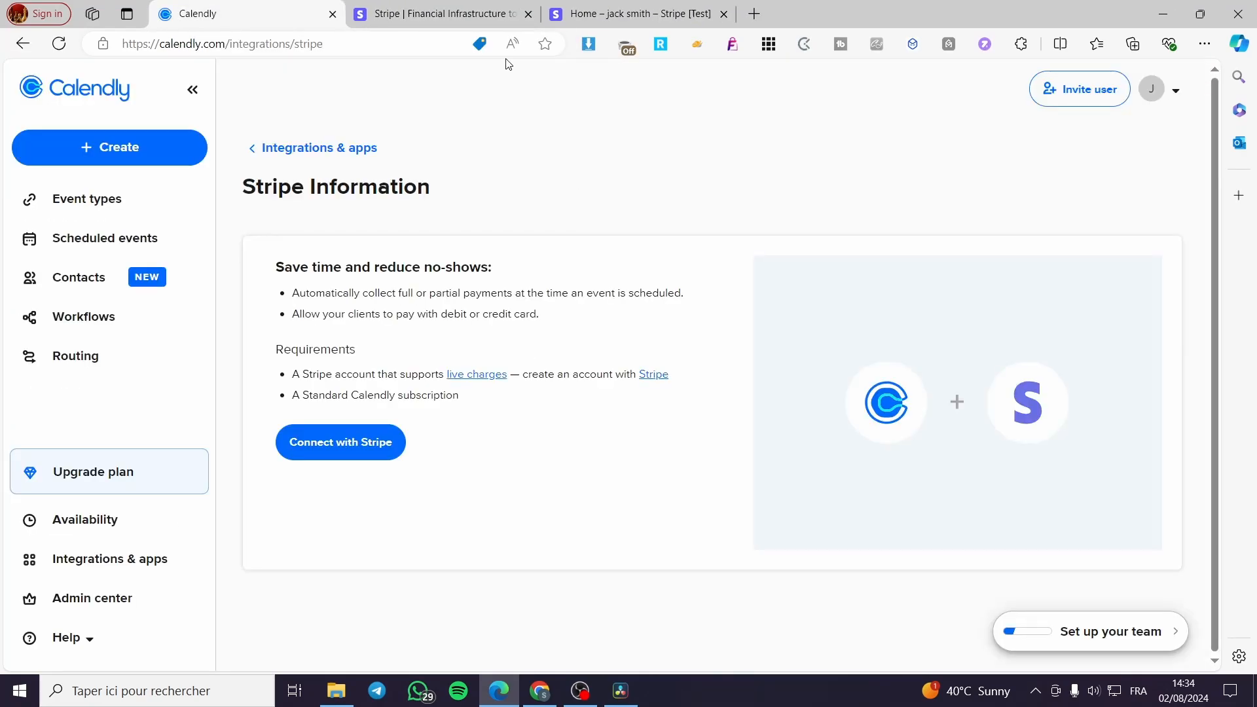
left_click(367, 459)
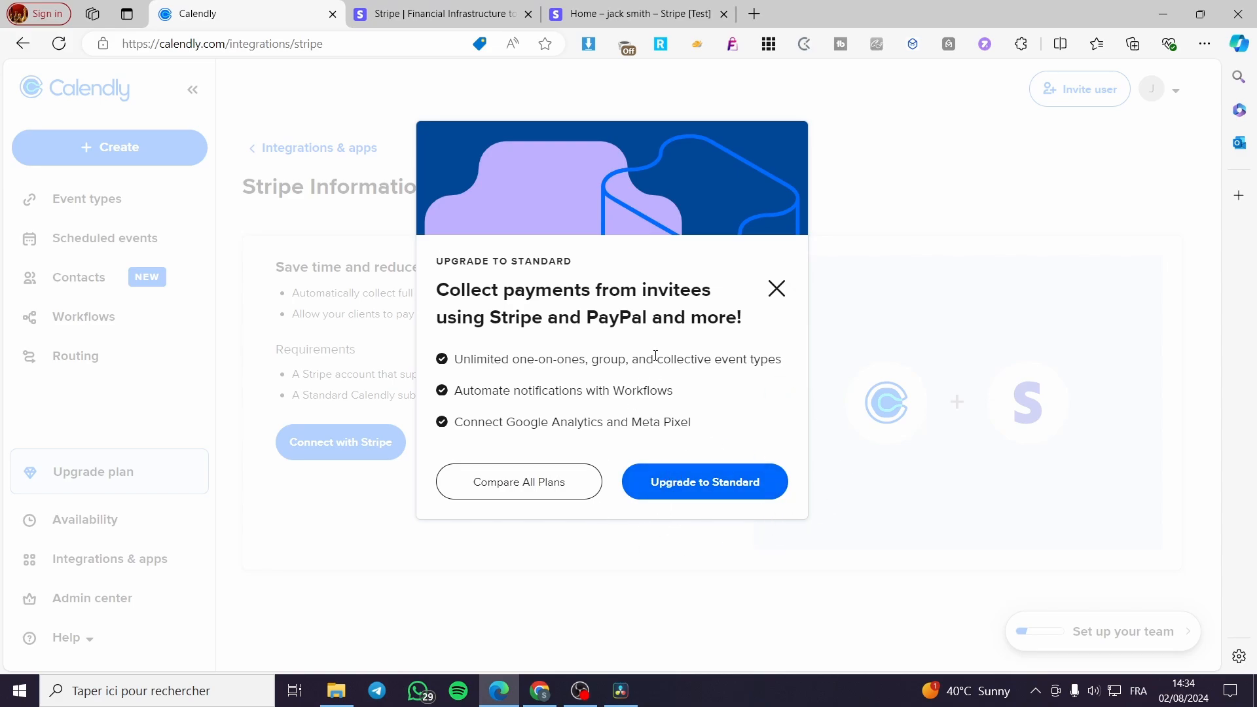
left_click(777, 289)
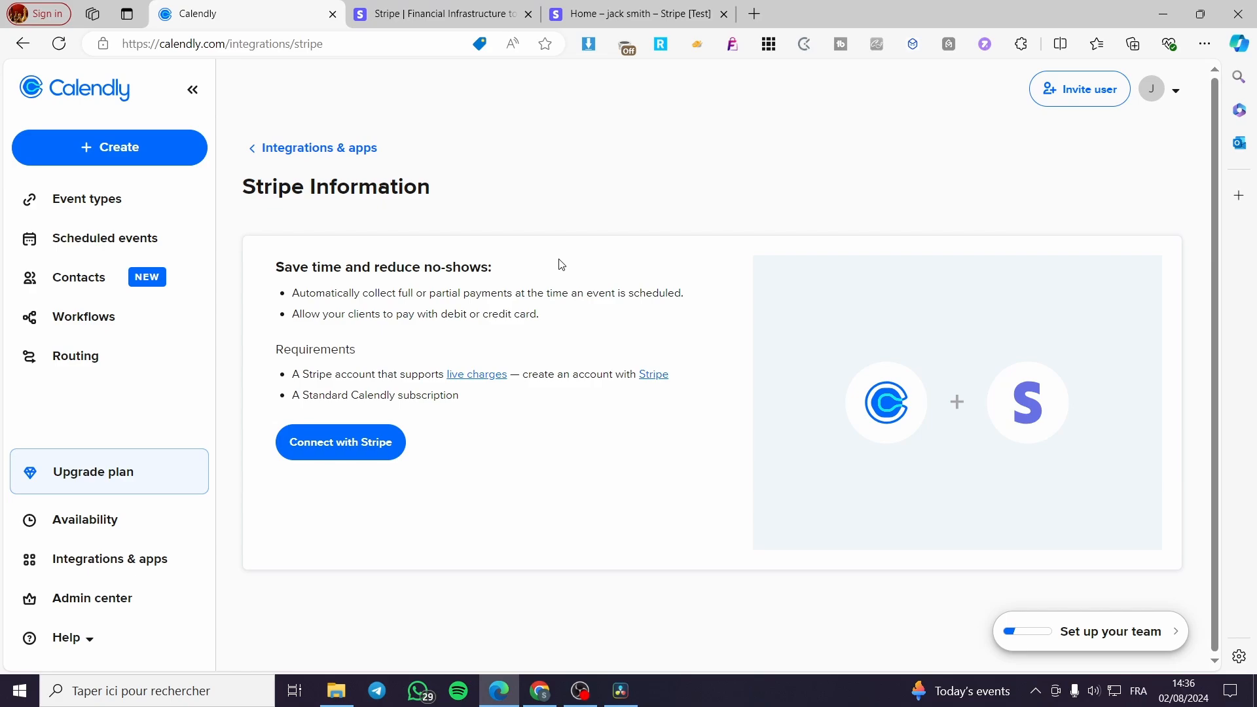
Start creating a new one-off meeting from the event types page
left_click(72, 152)
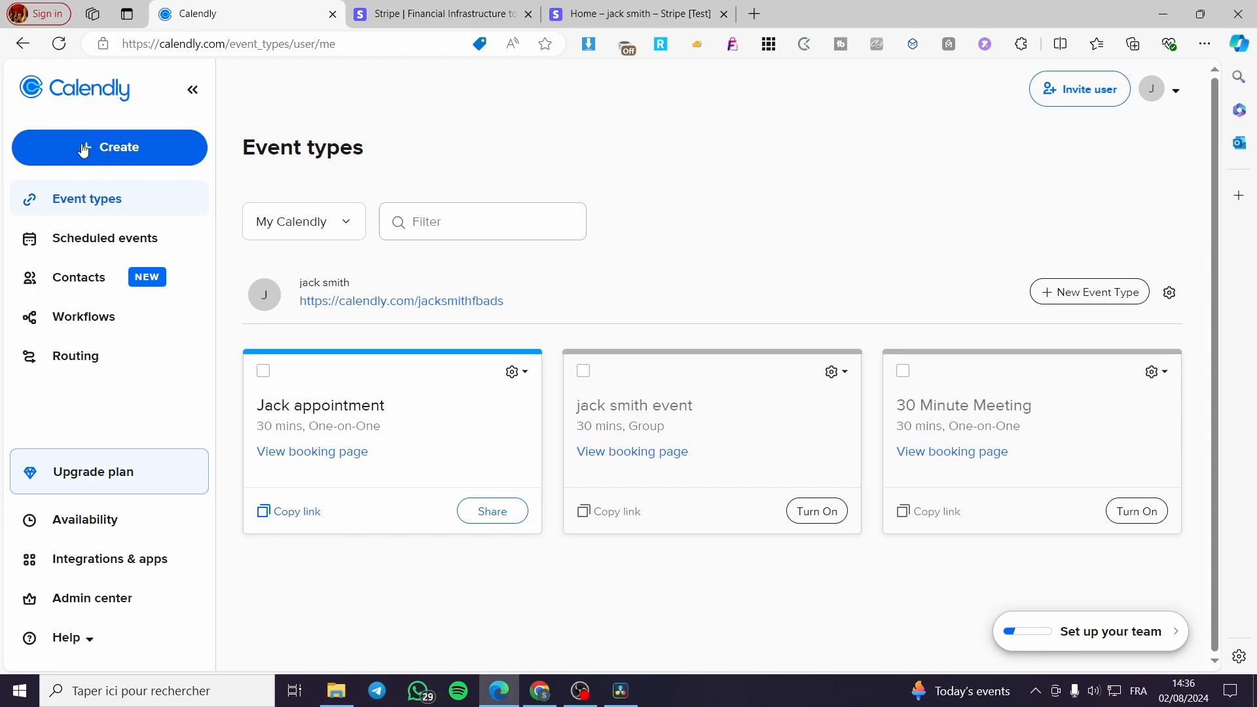
left_click(116, 150)
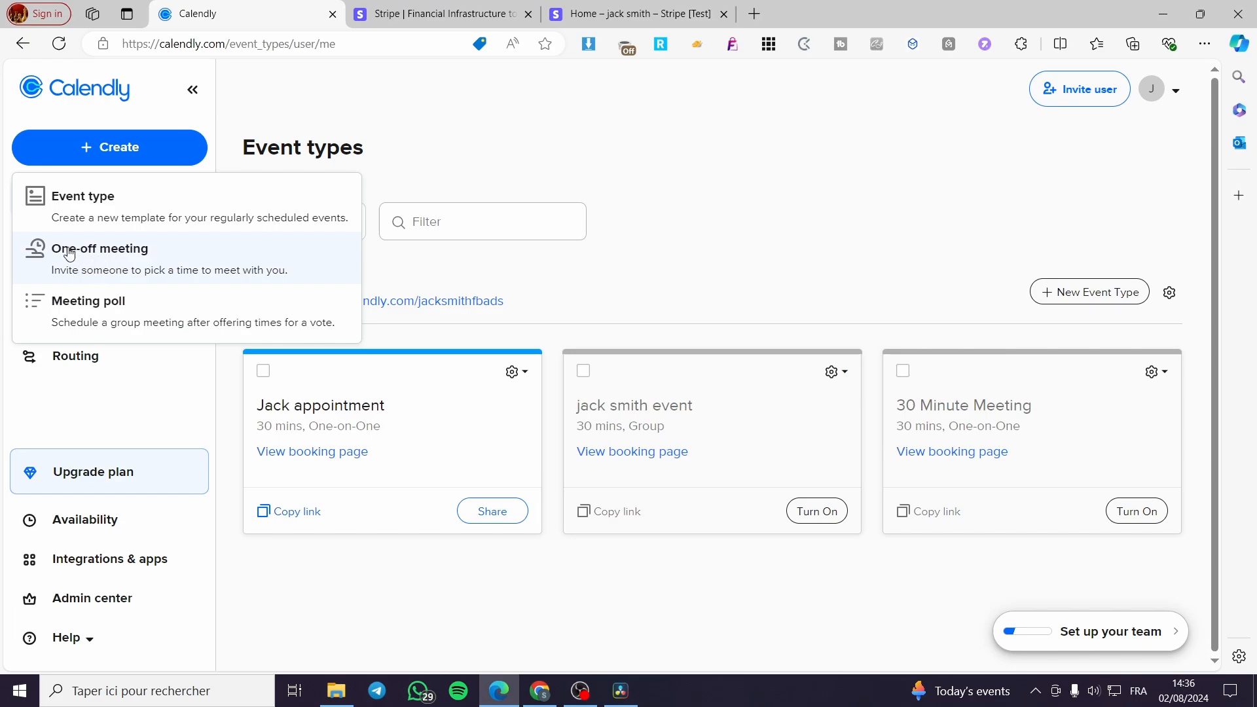
left_click(205, 266)
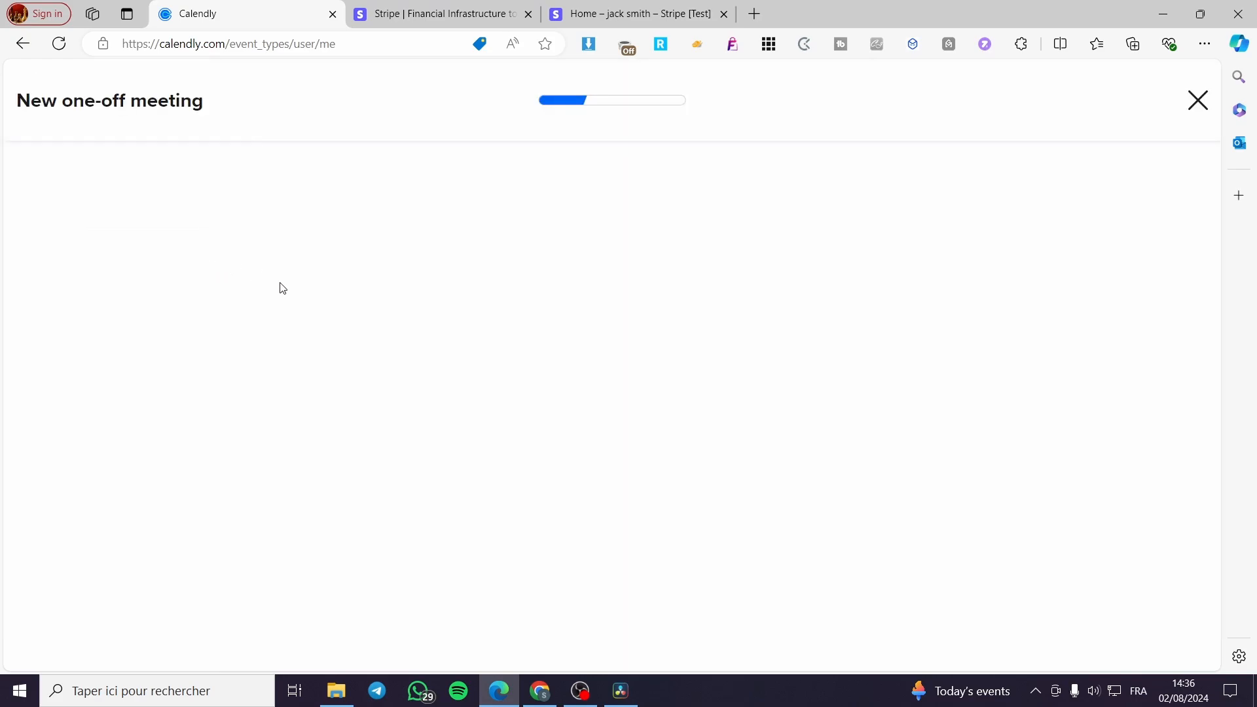
Add all available times on Friday, August 2 to the one-off meeting
scroll(491, 399, "up", 5)
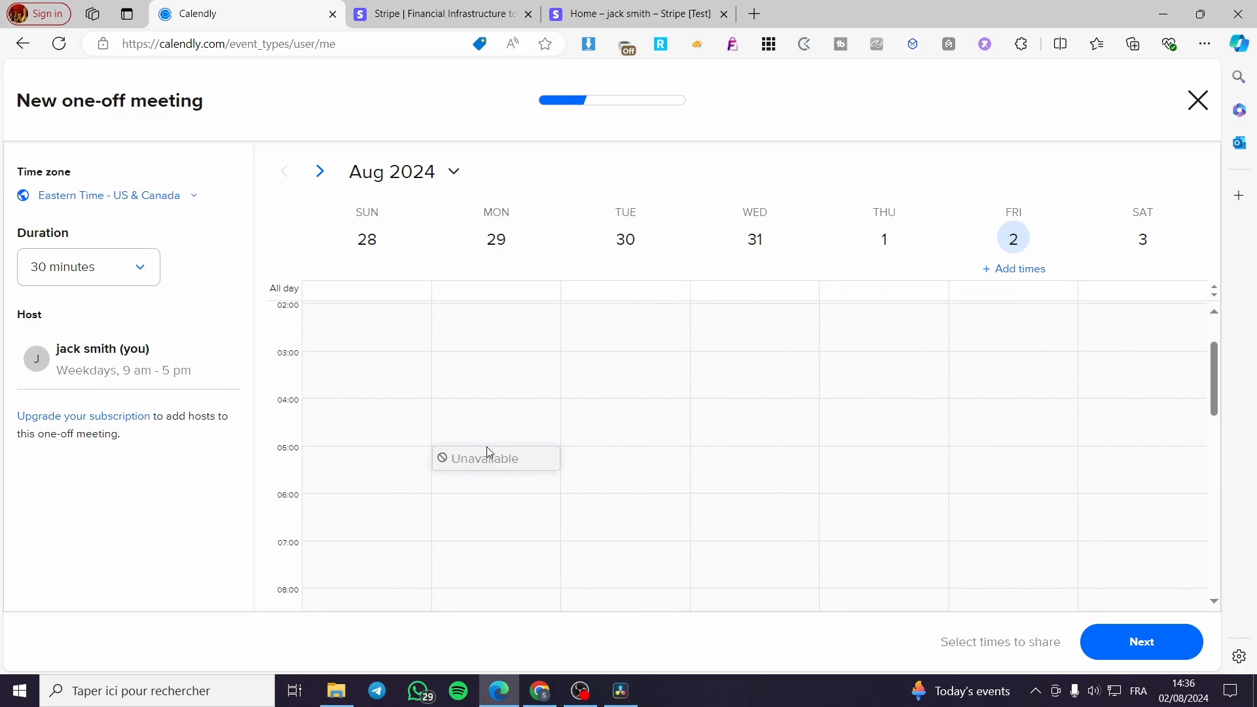
scroll(442, 419, "down", 1)
scroll(472, 419, "down", 5)
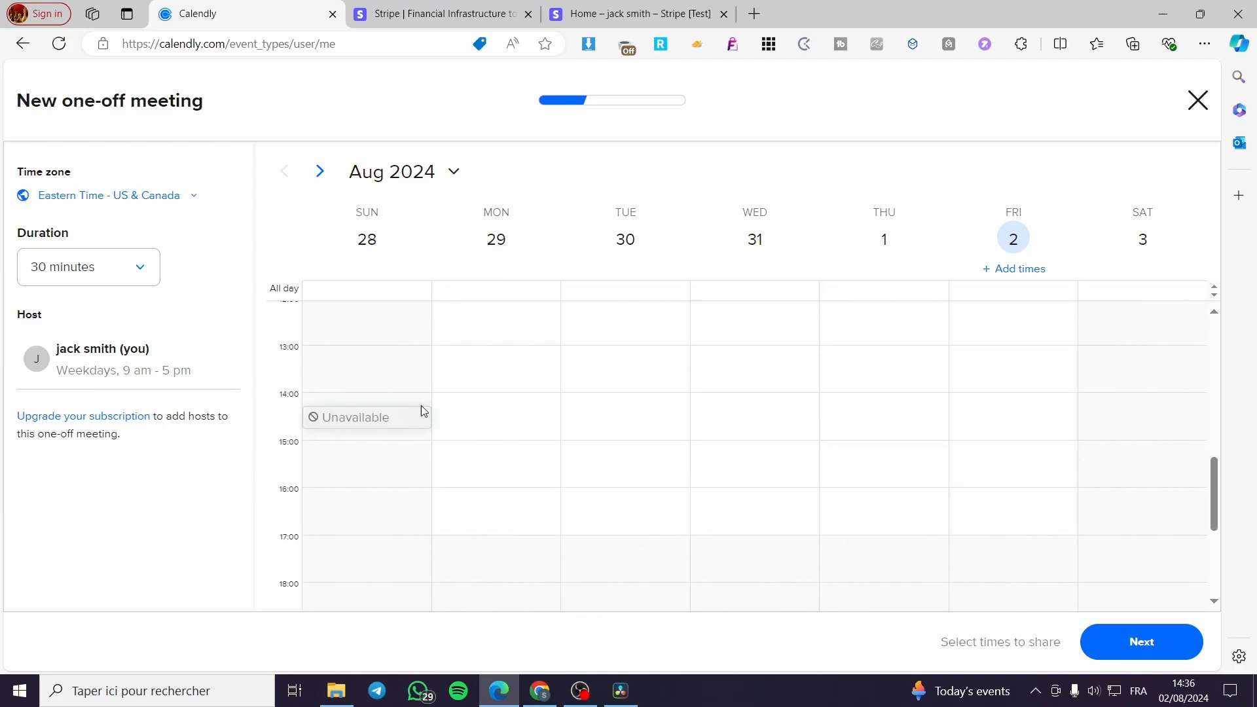
scroll(495, 406, "up", 2)
scroll(533, 391, "up", 5)
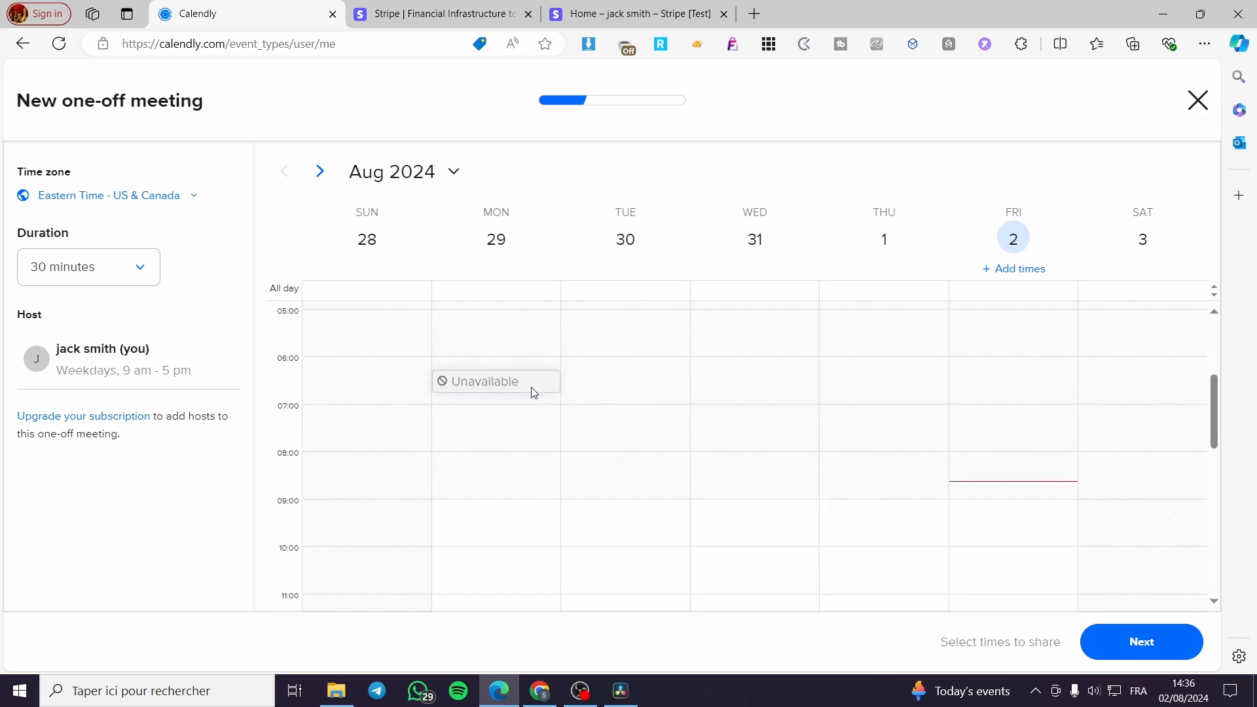
left_click(1037, 269)
Remove the 09:00–09:30 and 09:30–10:00 slots from Friday, August 2
scroll(1047, 353, "down", 6)
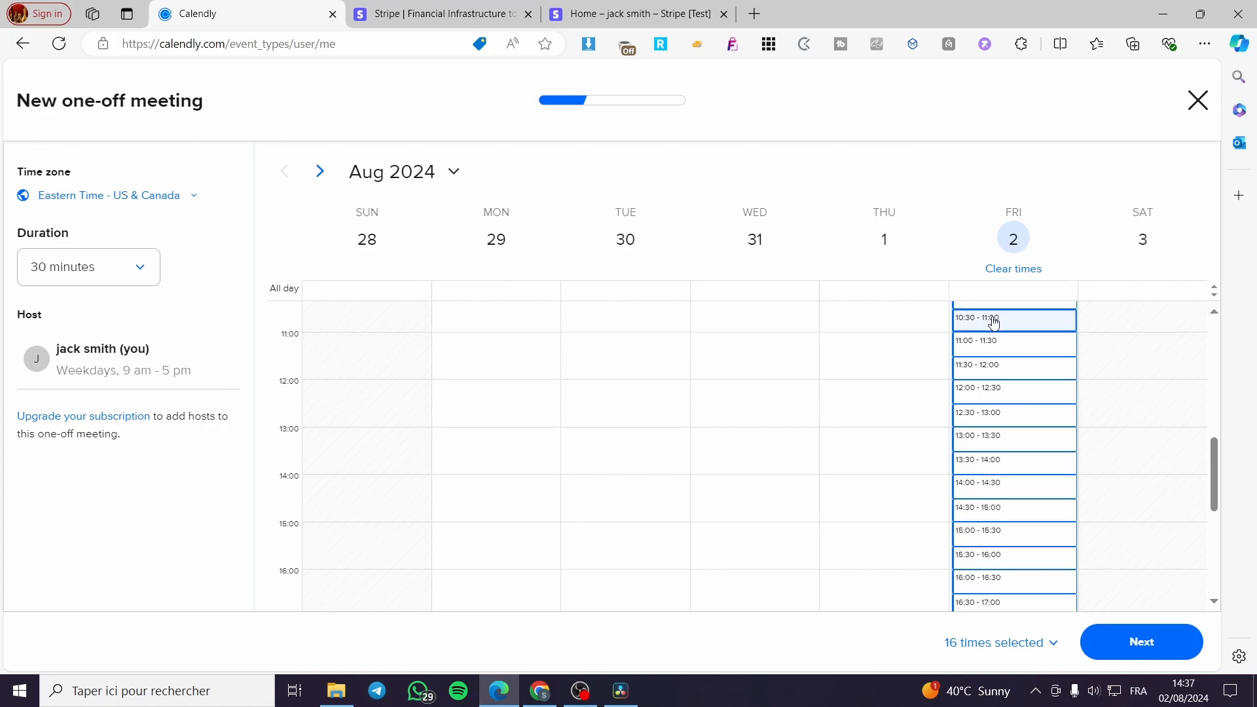
scroll(994, 317, "up", 2)
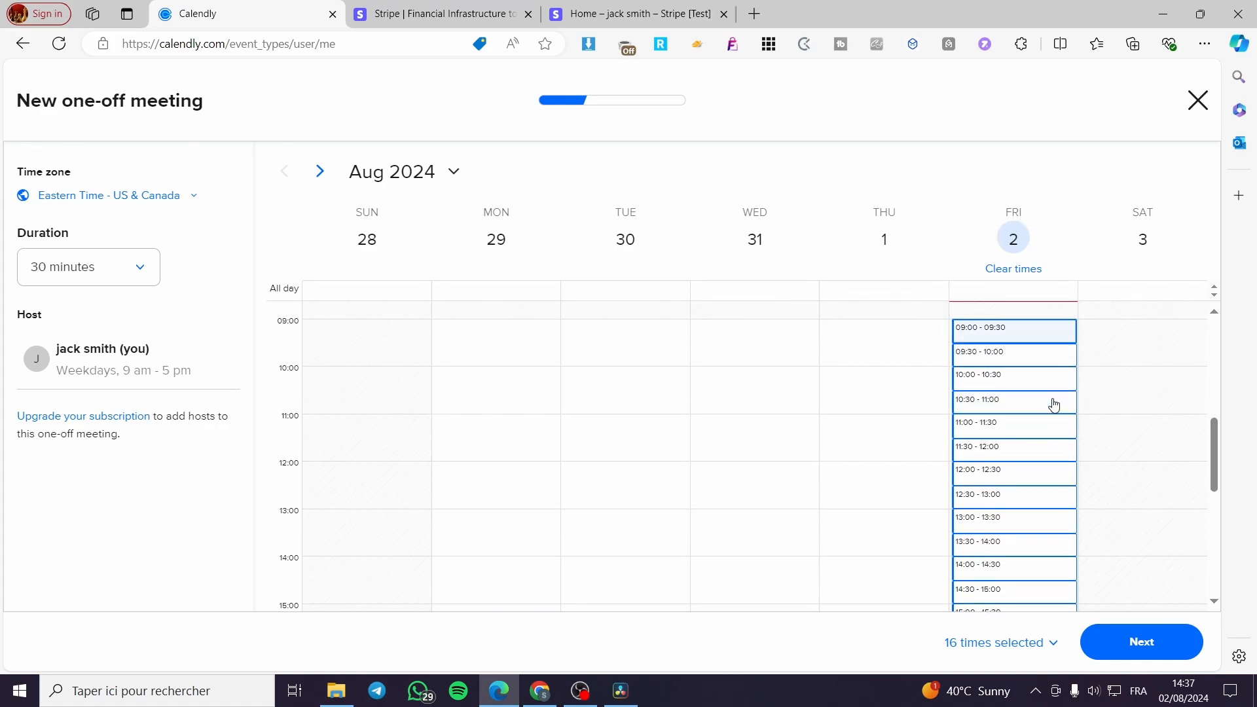
scroll(1004, 373, "up", 2)
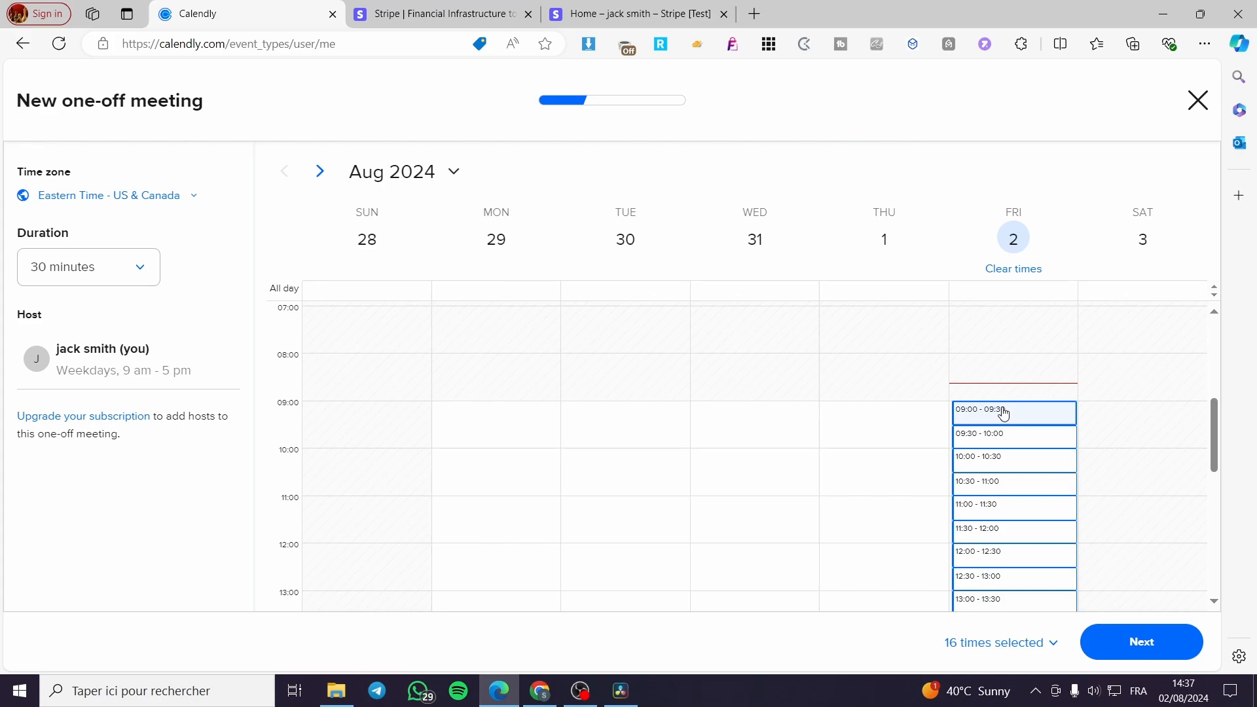
left_click(1024, 415)
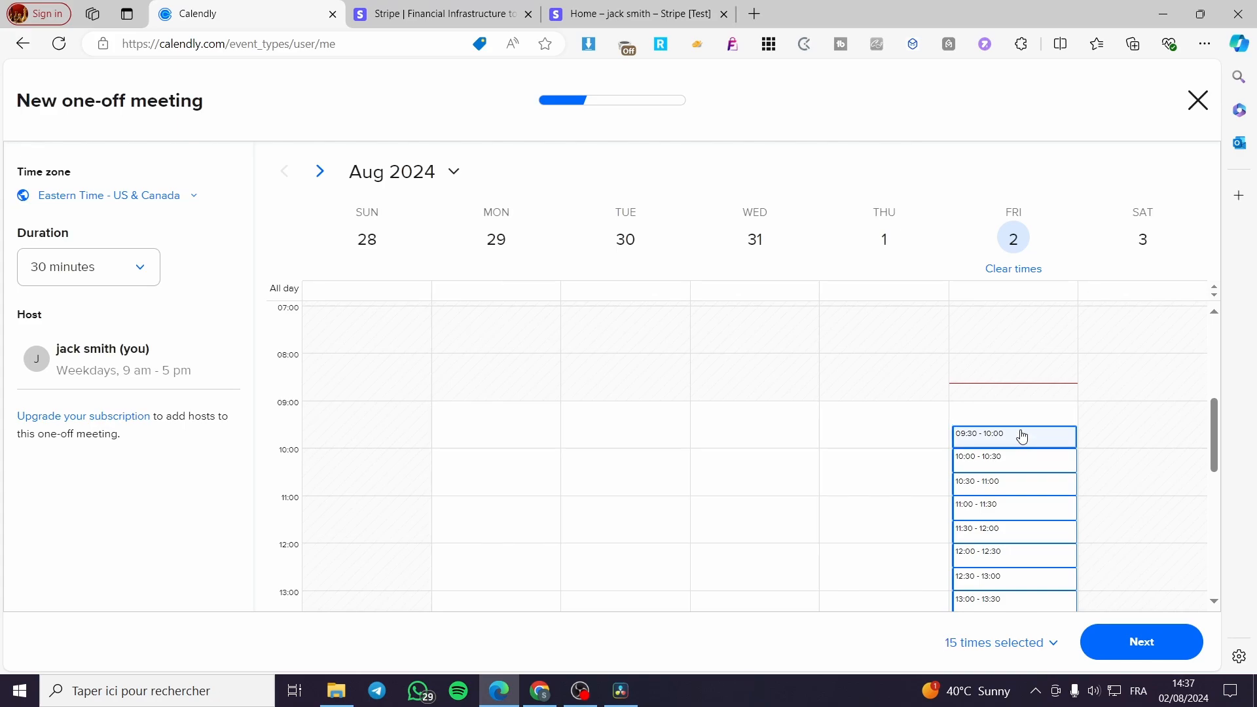
left_click(1020, 436)
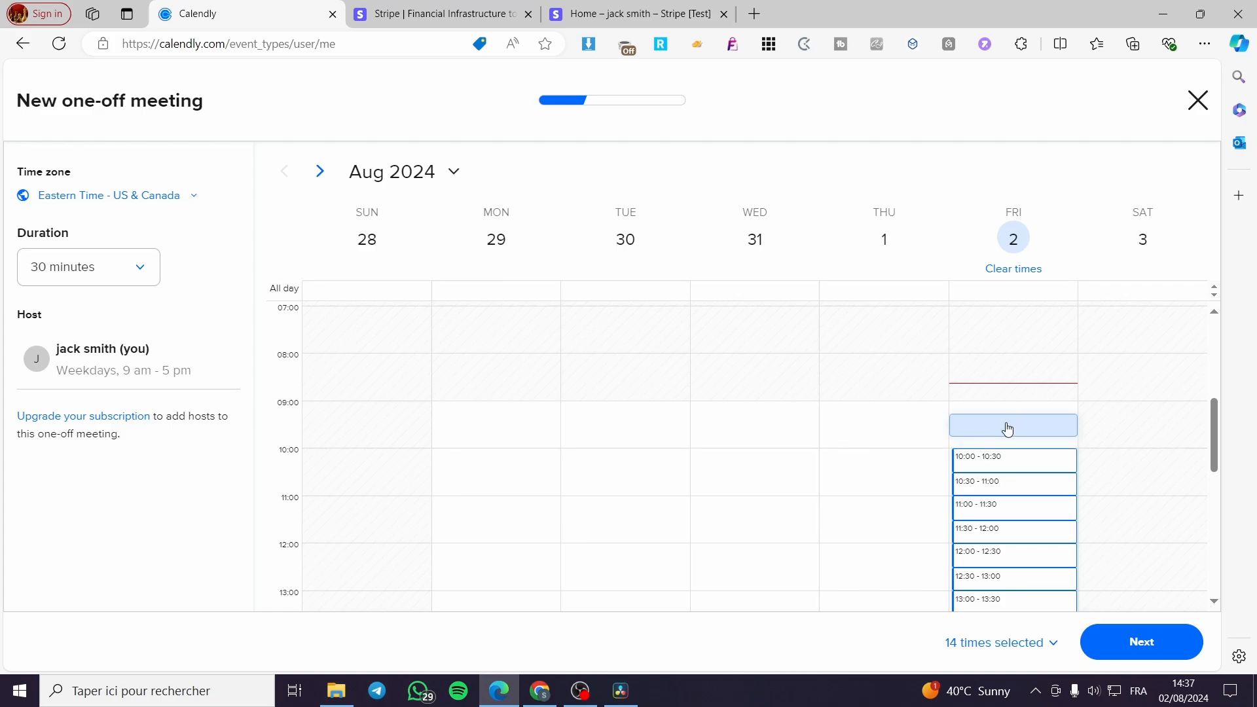
Set the meeting duration to 1 hour and add a 09:15–10:15 slot on Friday, August 2
left_click(131, 277)
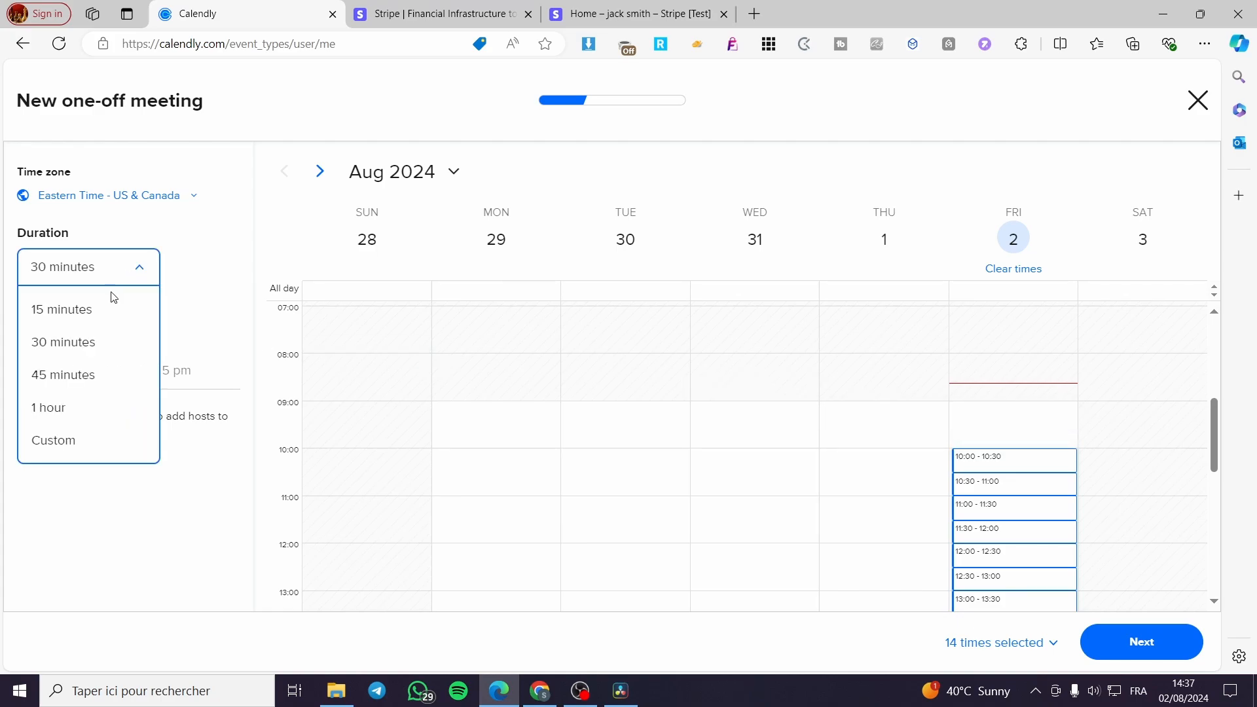
left_click(74, 409)
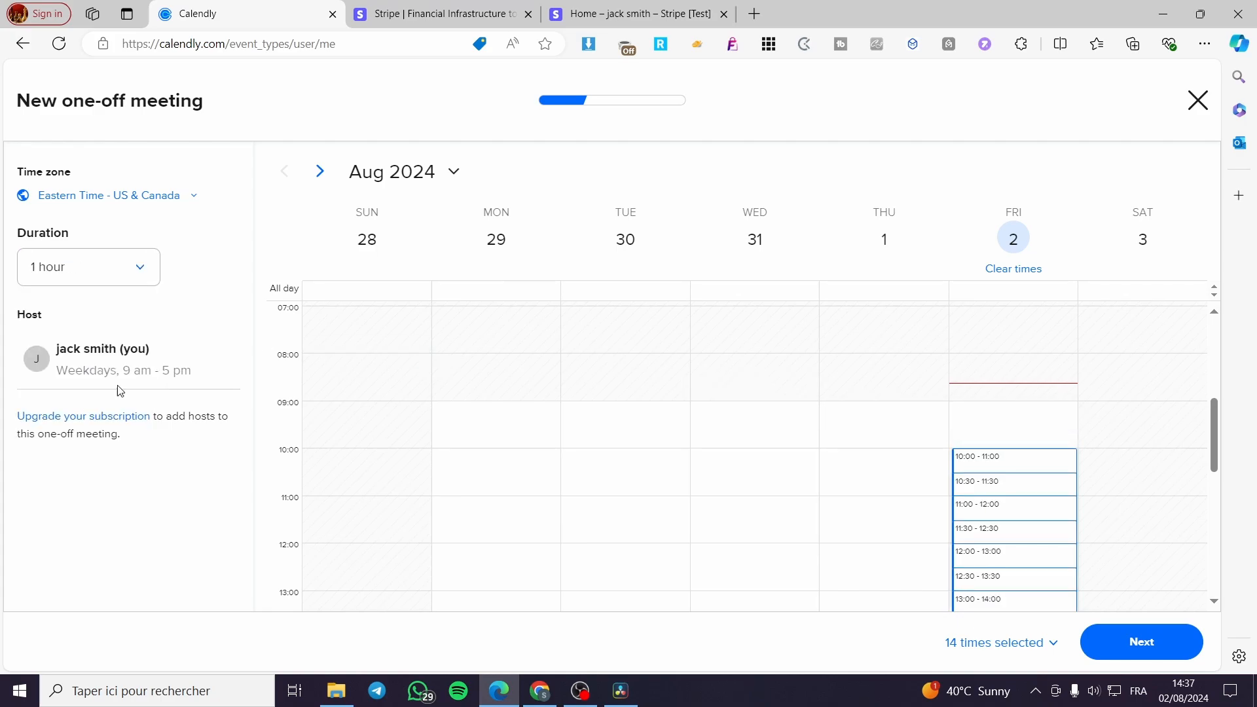
left_click(1056, 425)
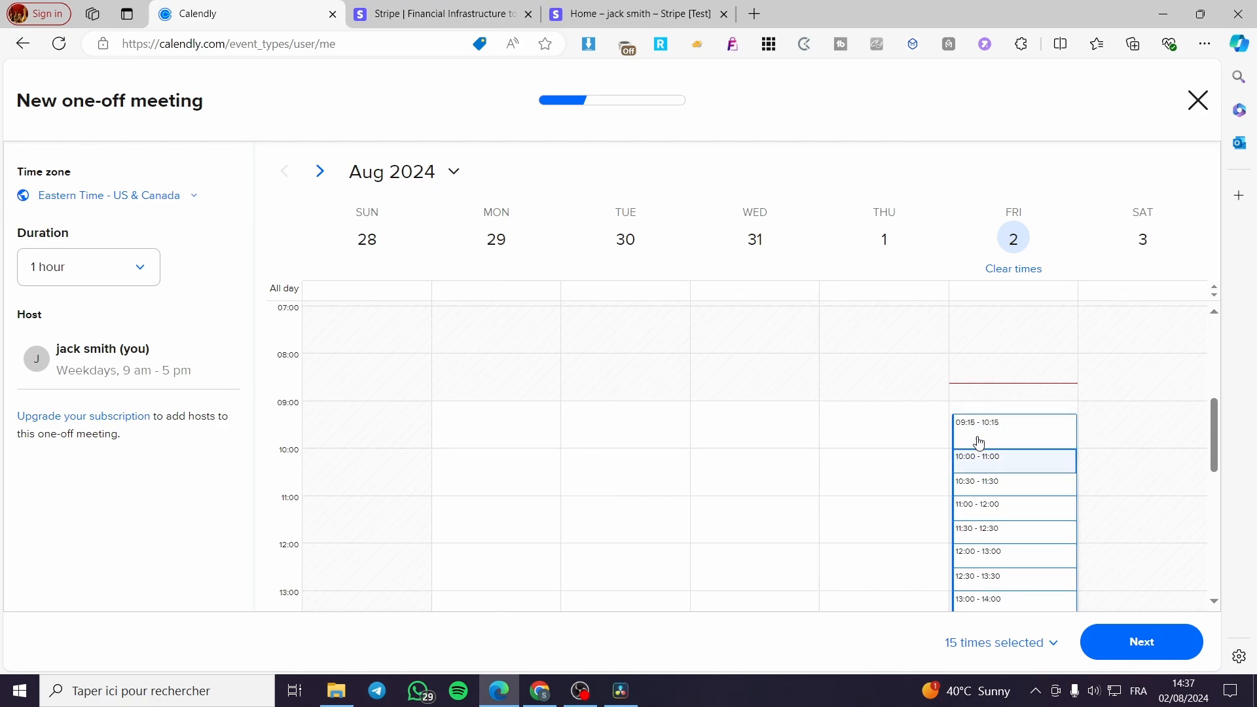
Proceed to the meeting details and review the selected host, duration and expanded list of times
left_click(1143, 653)
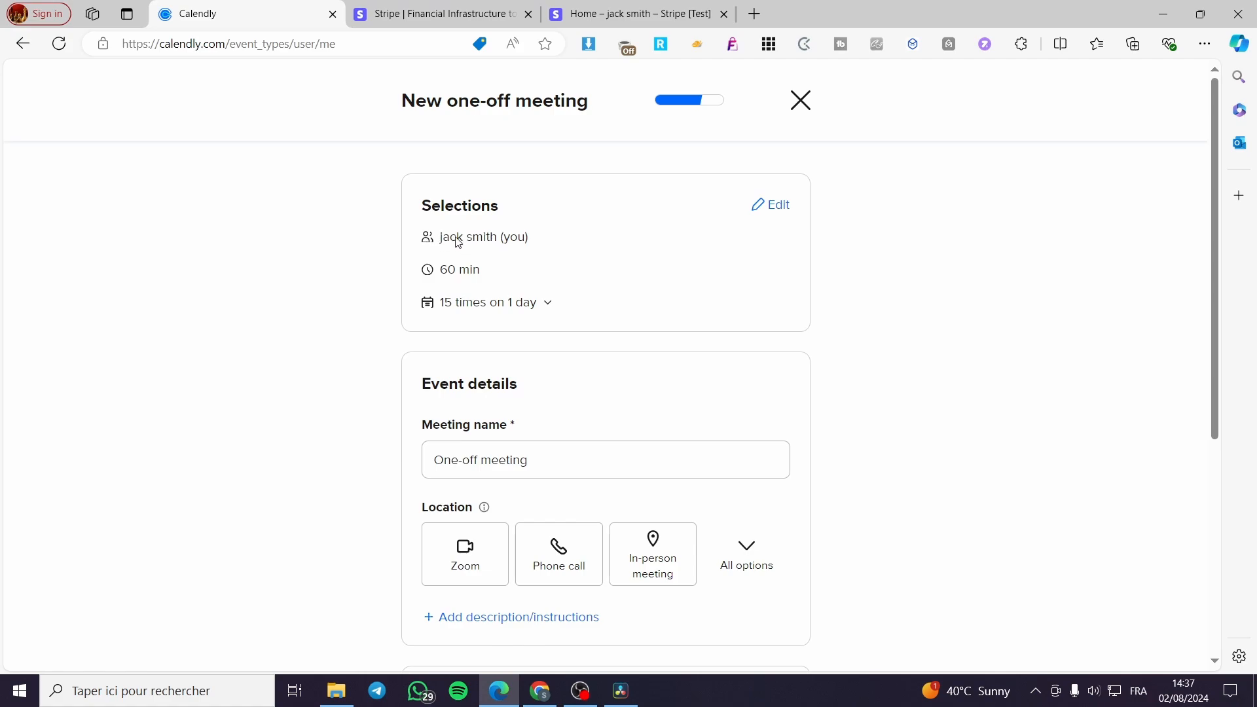
left_click_drag(542, 241, 437, 237)
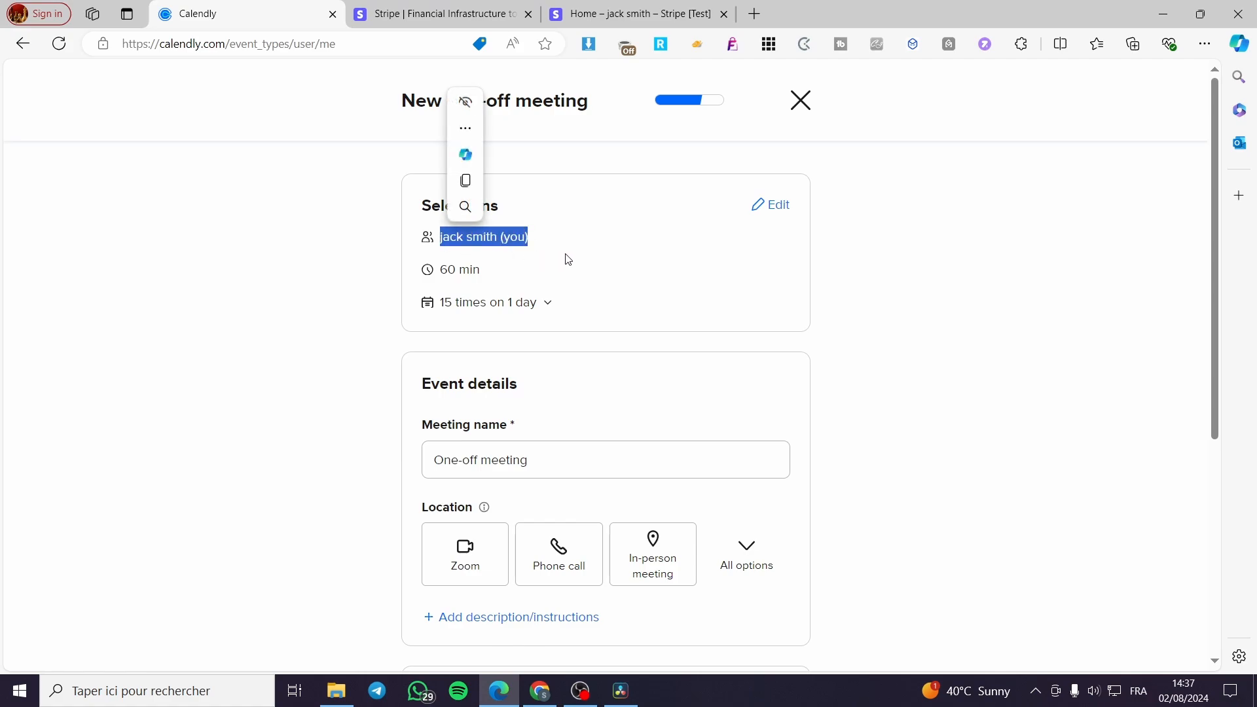
left_click(482, 271)
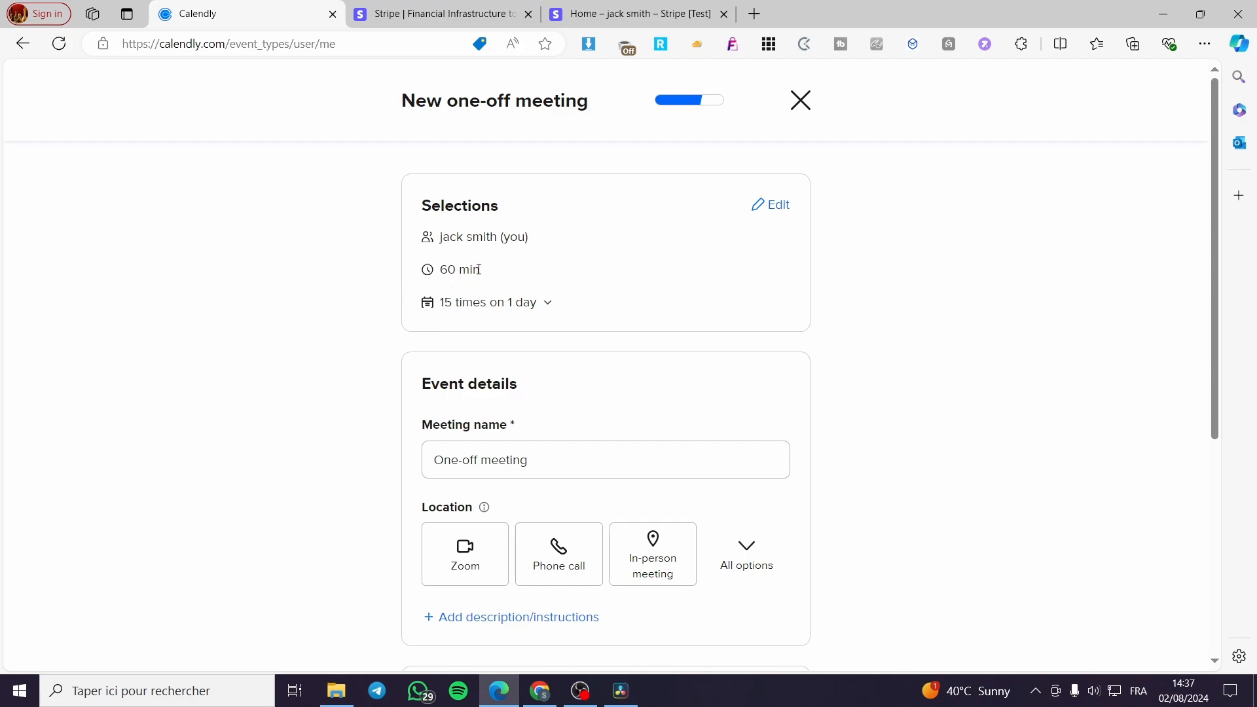
left_click_drag(481, 270, 439, 270)
left_click(502, 279)
left_click(535, 305)
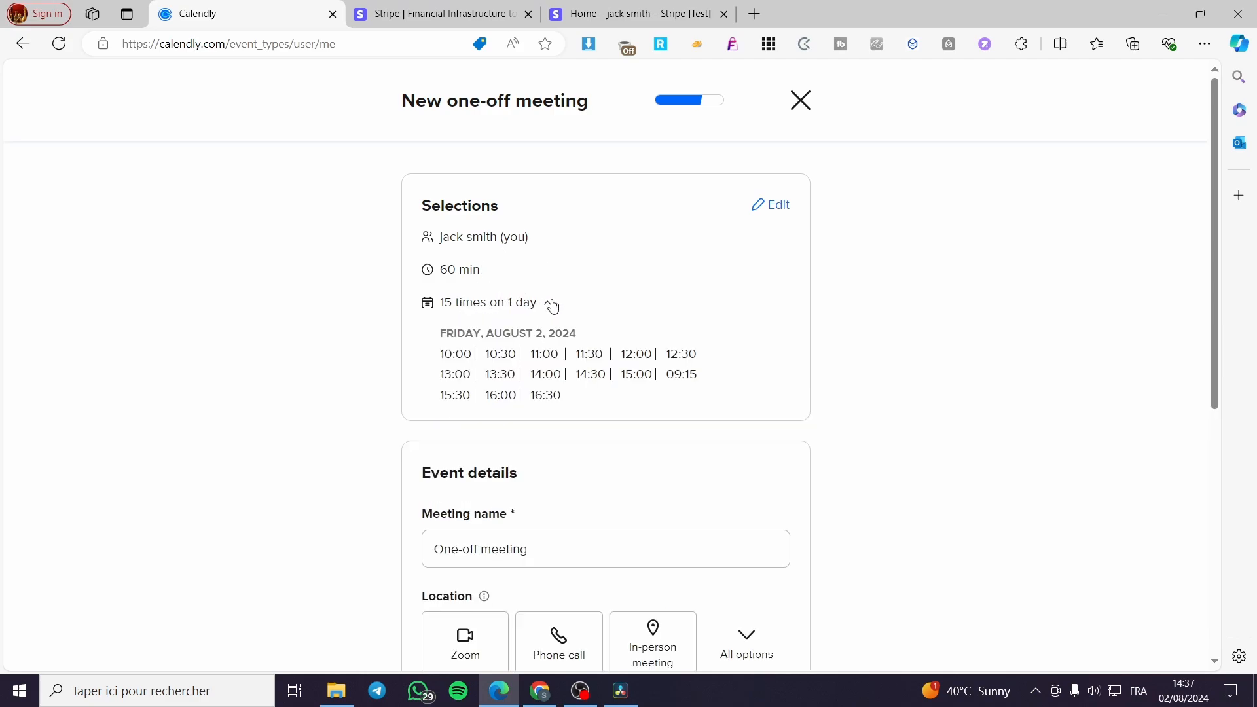
Reopen the time selections for editing and remove the 09:15–10:15 and 10:00–11:00 slots from Friday, August 2
left_click(779, 206)
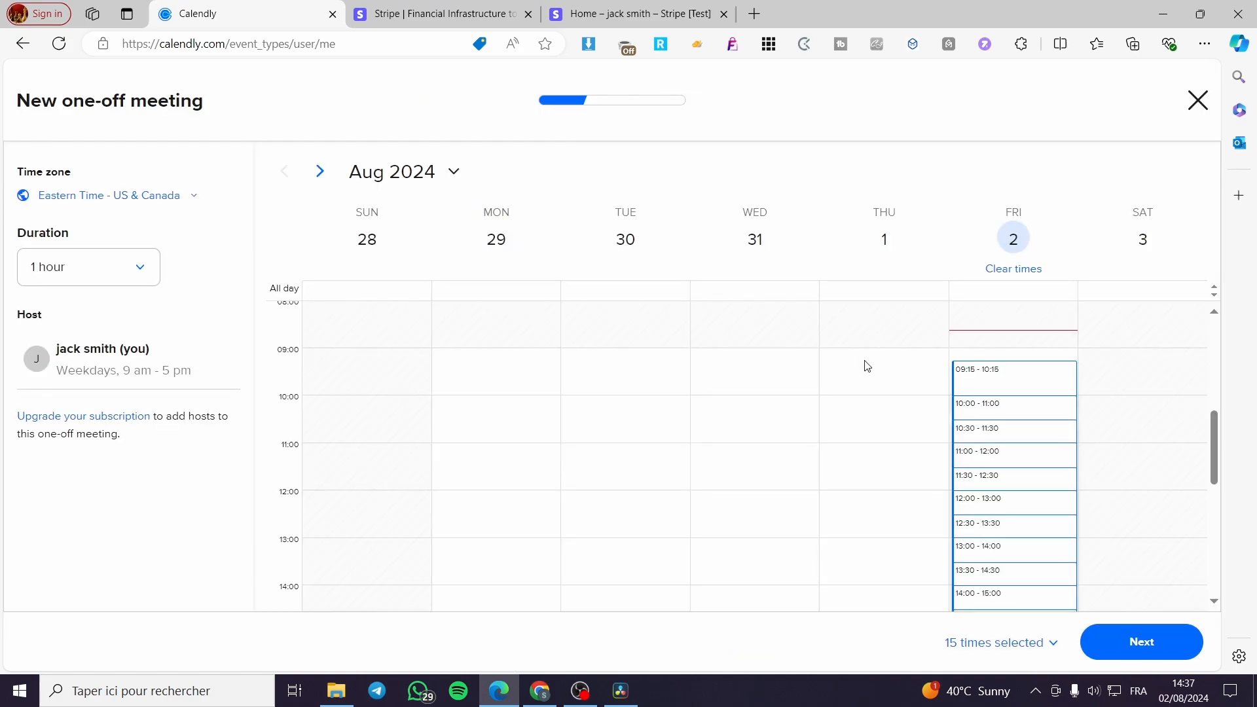
left_click(1008, 374)
left_click(1012, 416)
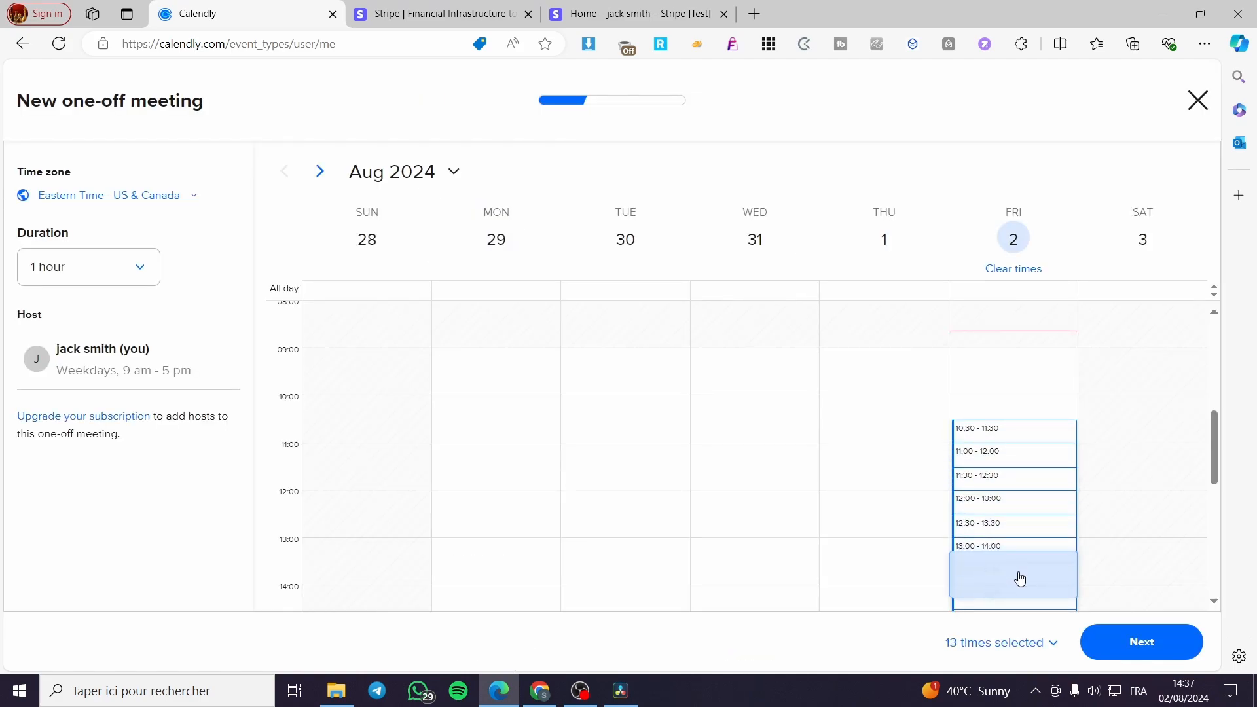
Remove all slots starting after 13:00 on Friday, August 2, from the one-off meeting
scroll(1019, 578, "down", 3)
left_click(1033, 557)
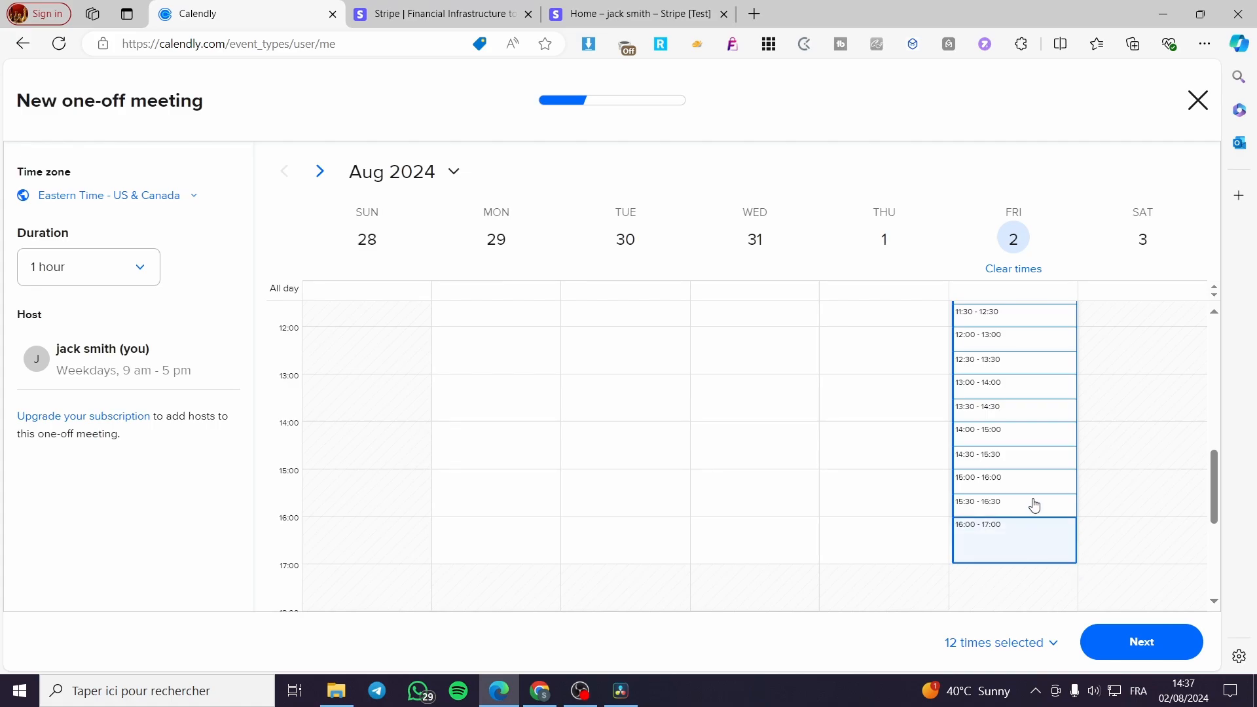
left_click(1035, 505)
left_click(1033, 496)
left_click(1032, 474)
left_click(1032, 451)
left_click(1037, 427)
left_click(1038, 411)
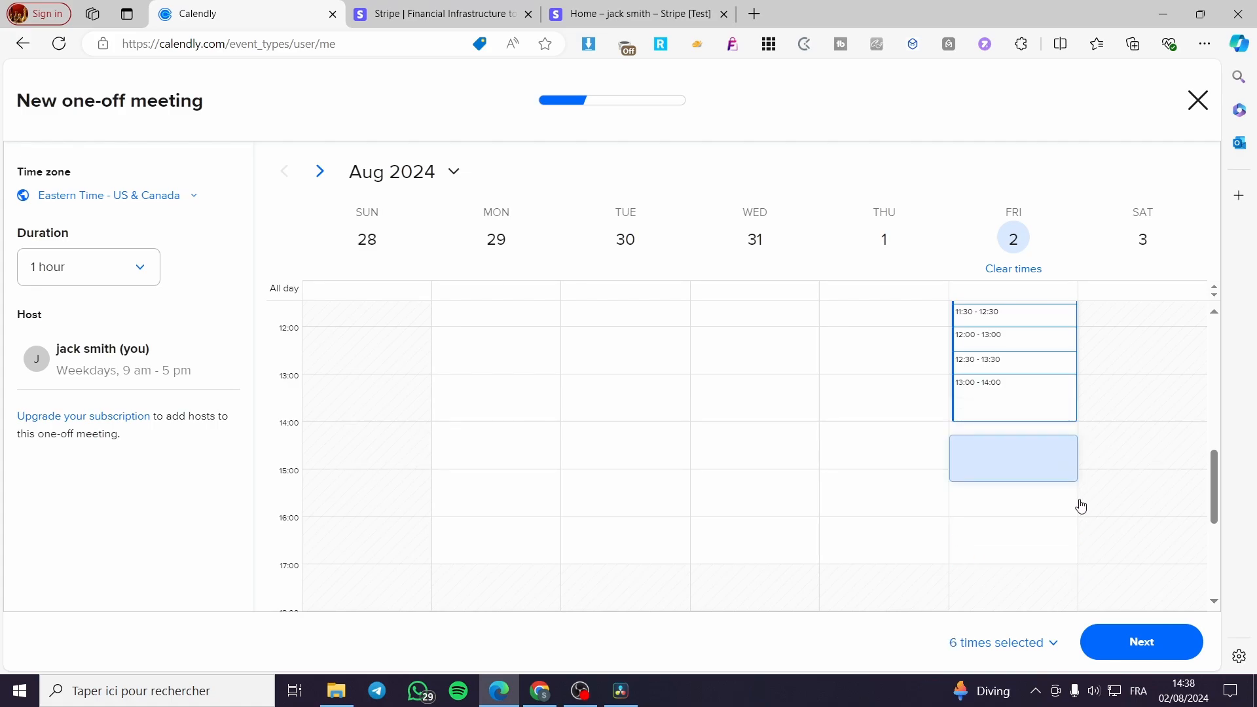
Continue to the meeting details and expand the list of selected times under Selections
left_click(1140, 642)
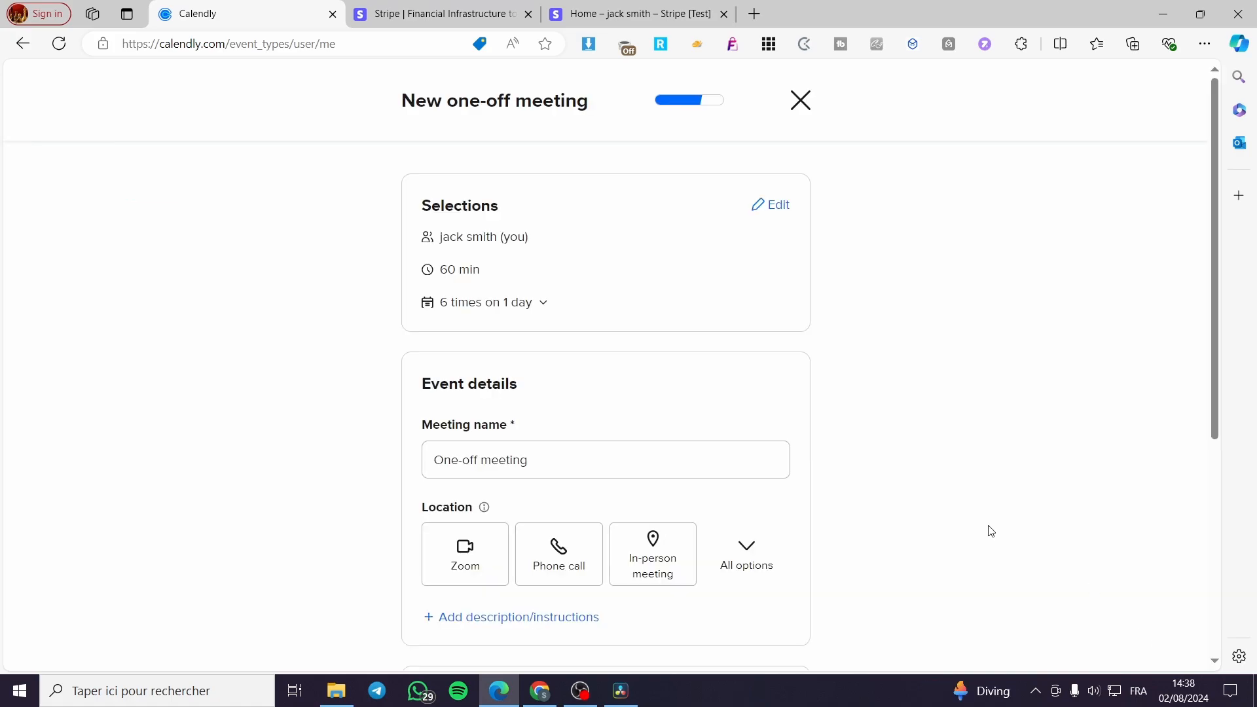
left_click(537, 304)
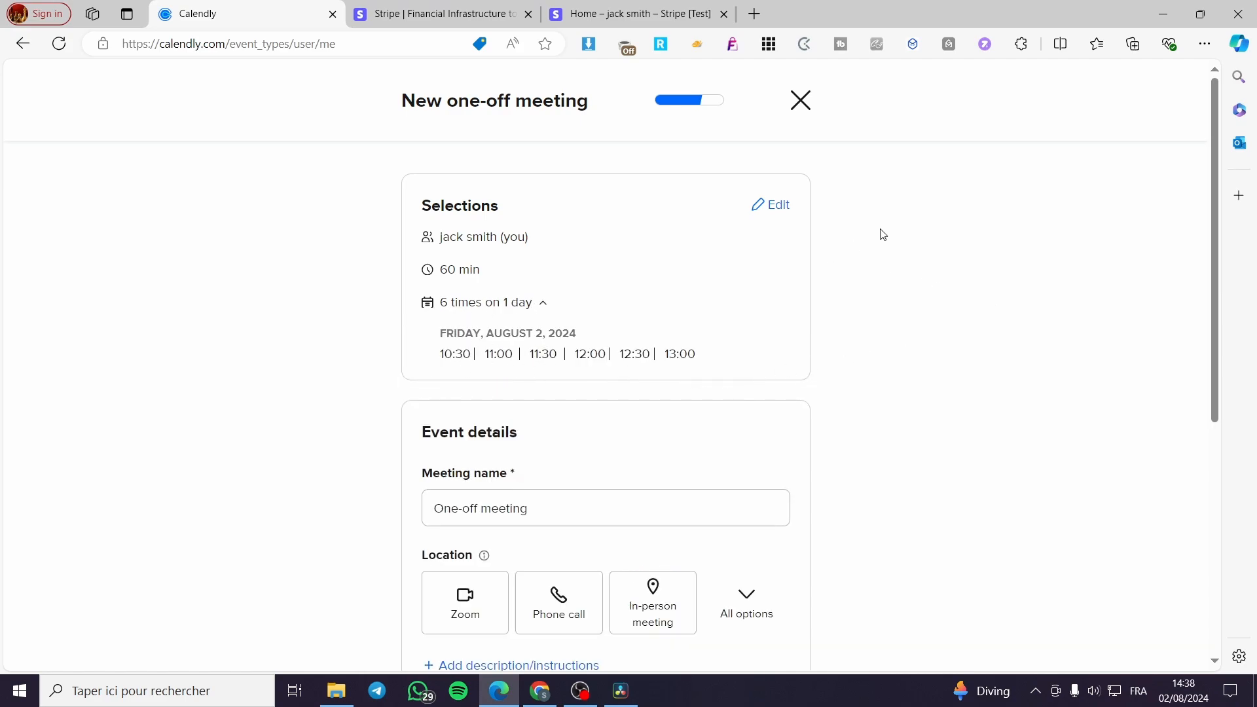
scroll(883, 235, "down", 1)
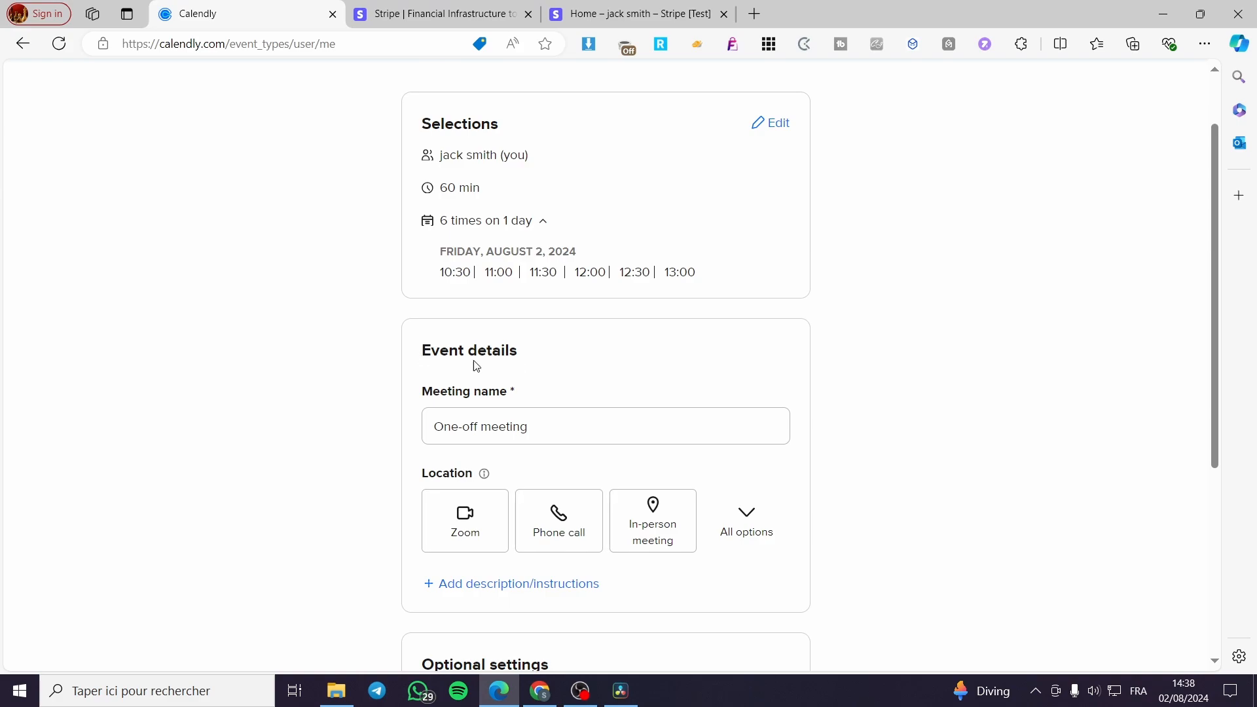
Rename the meeting "Consulting time"
scroll(514, 367, "down", 2)
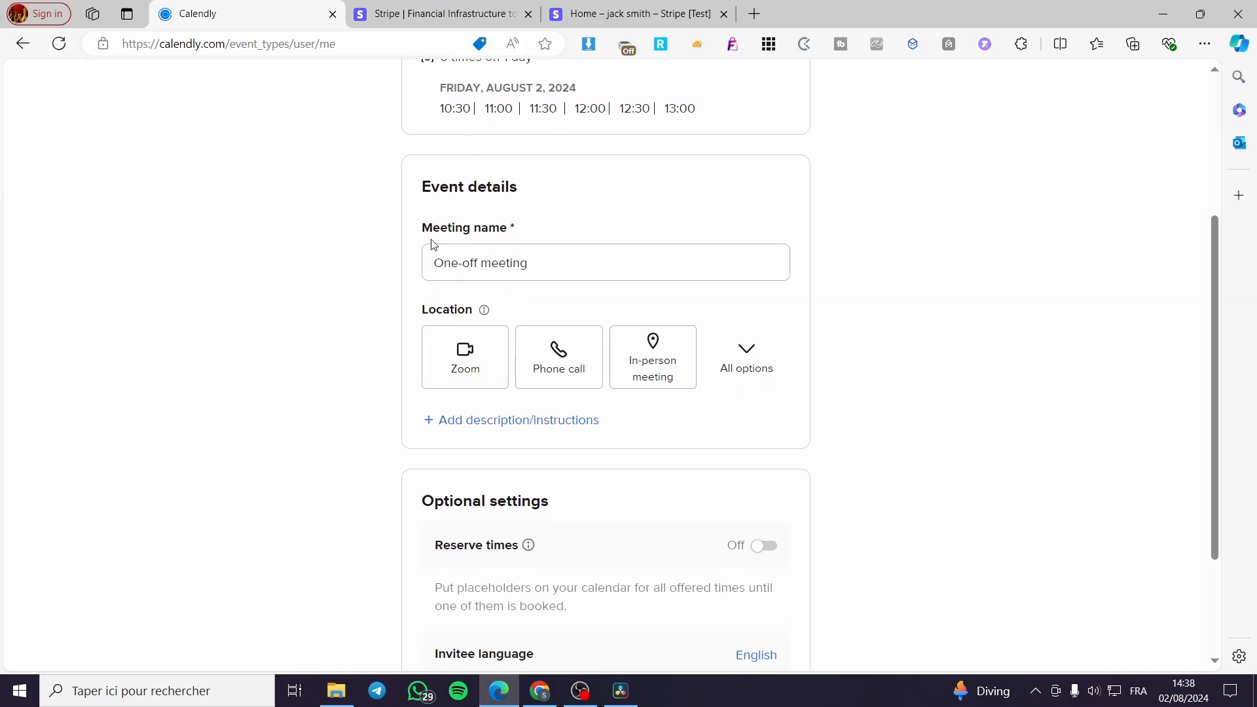
left_click_drag(527, 263, 371, 268)
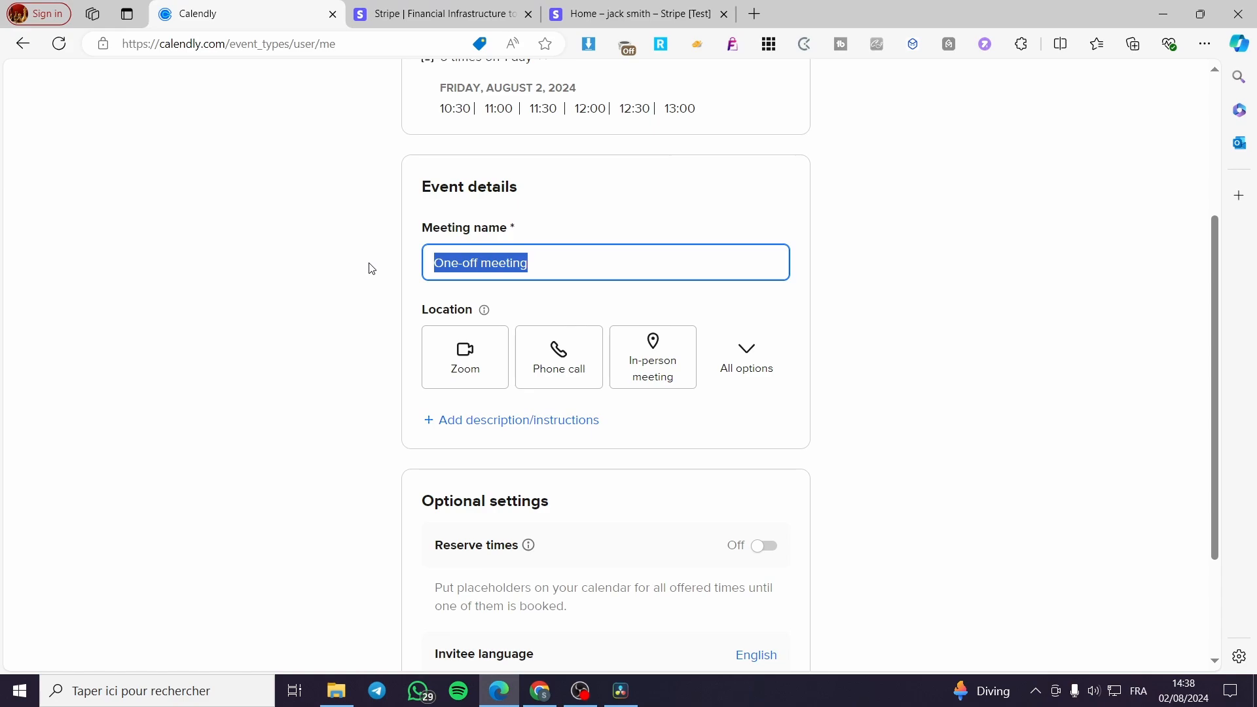
type("C")
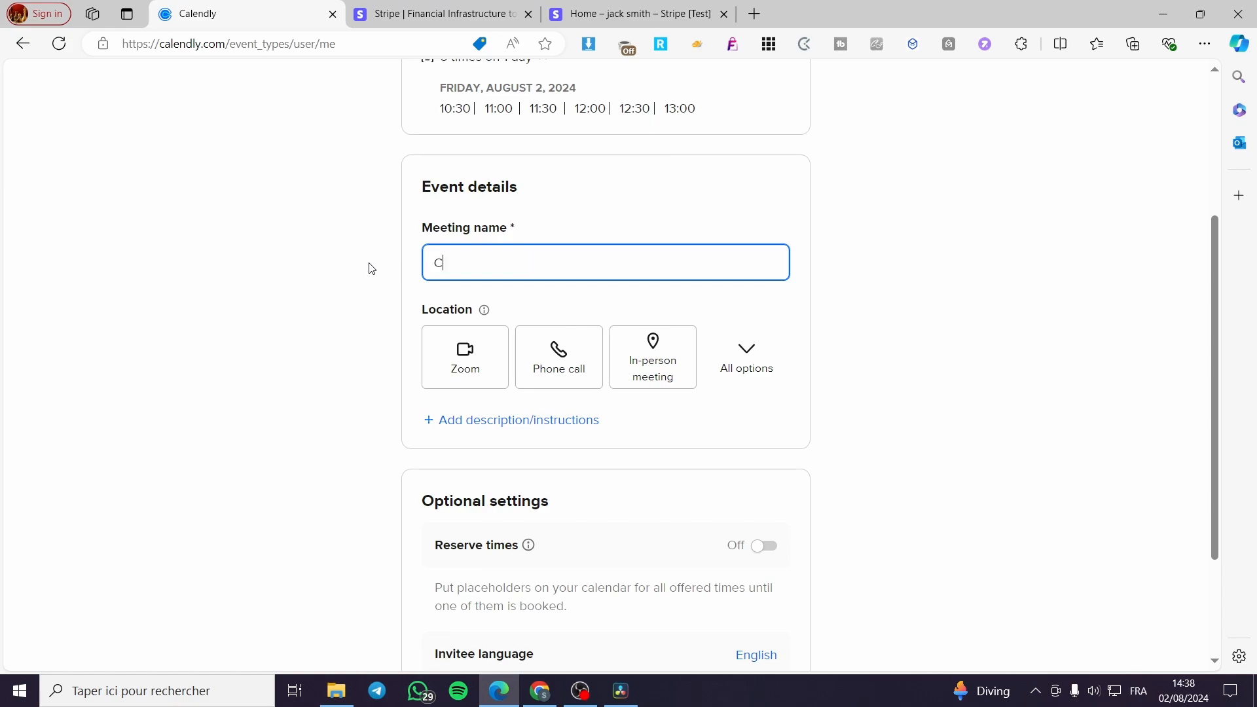
type("onsulting trime")
key("BackSpace")
left_click(916, 234)
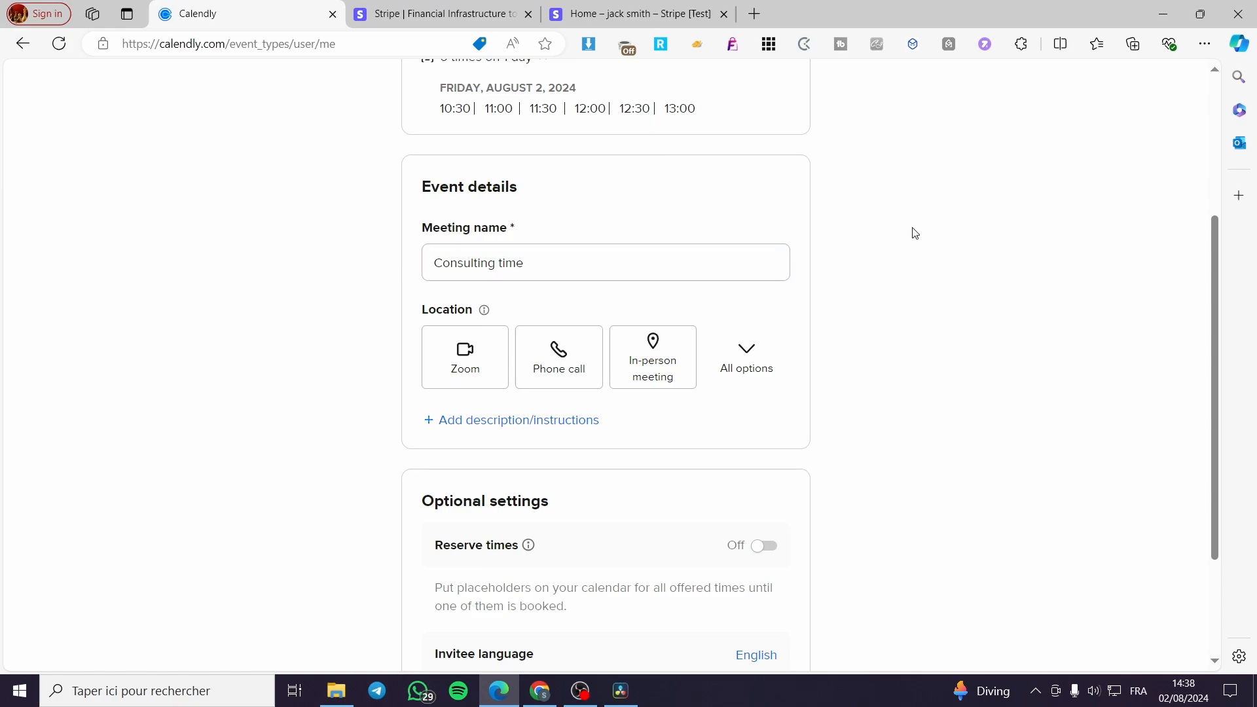
Examine the full list of location options, including the web conferencing services, without choosing one
left_click(747, 354)
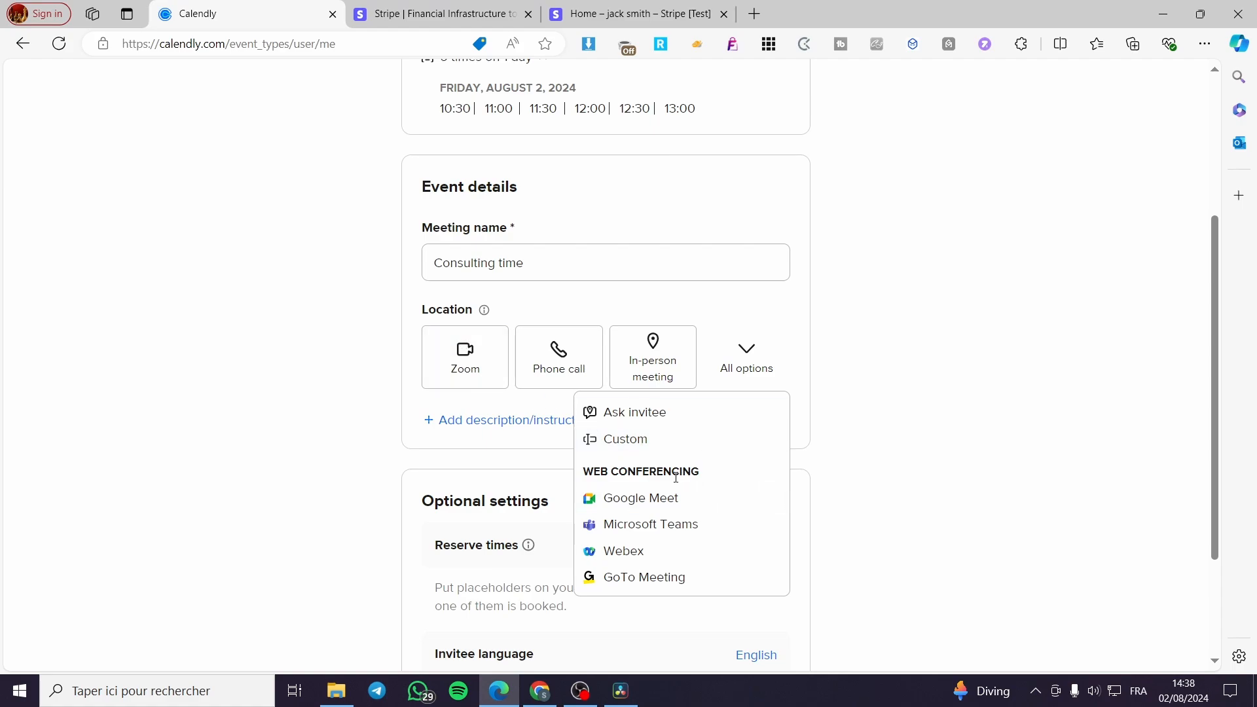
scroll(676, 477, "down", 1)
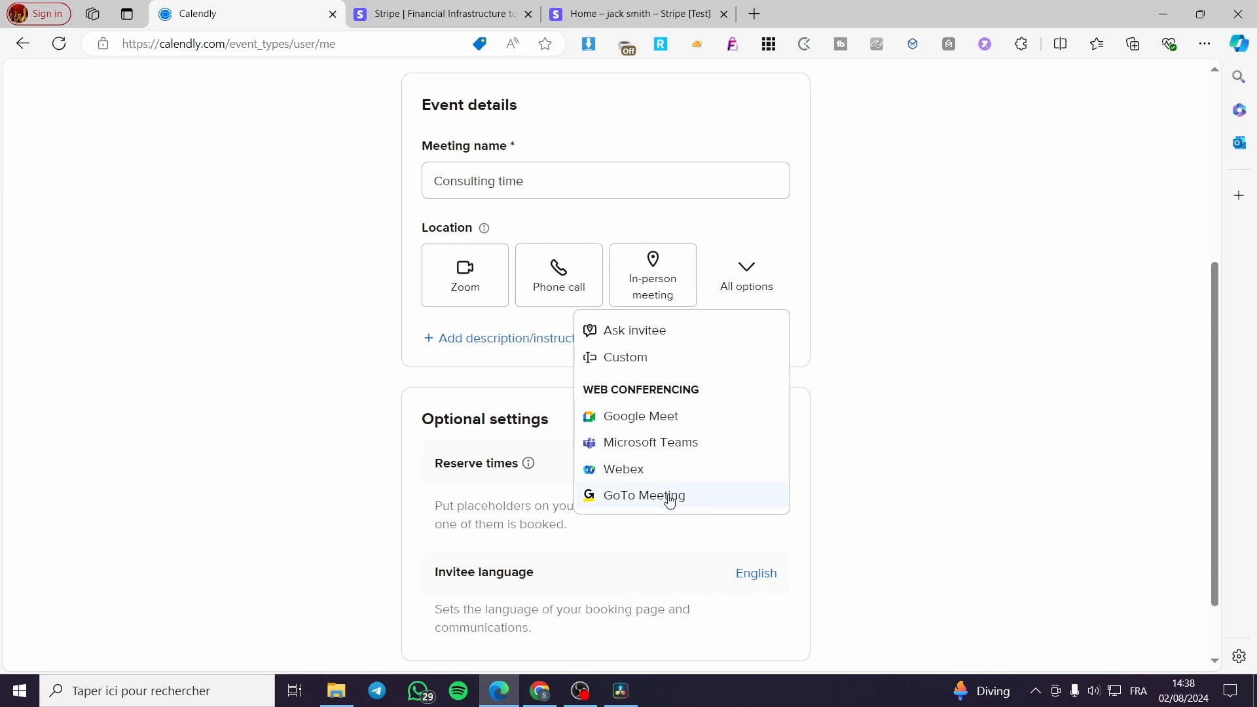
left_click(830, 424)
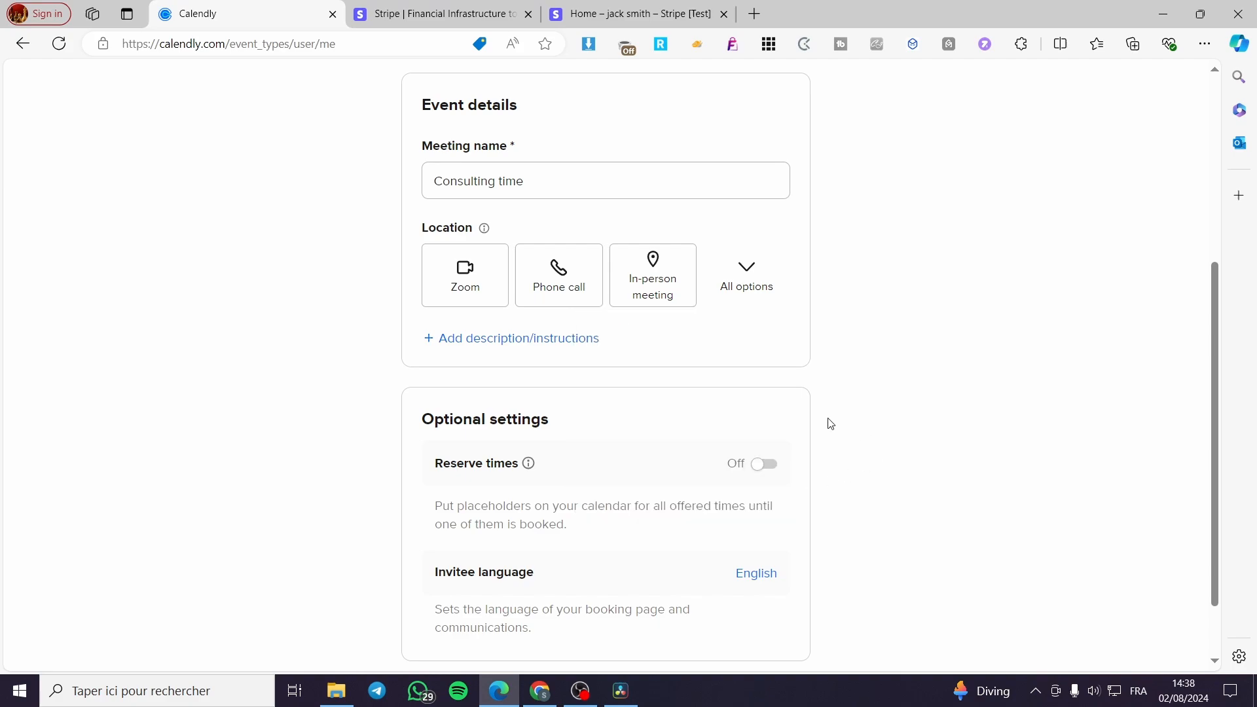
Try Zoom as the meeting location, check its connection notice, and clear the location again
left_click(465, 282)
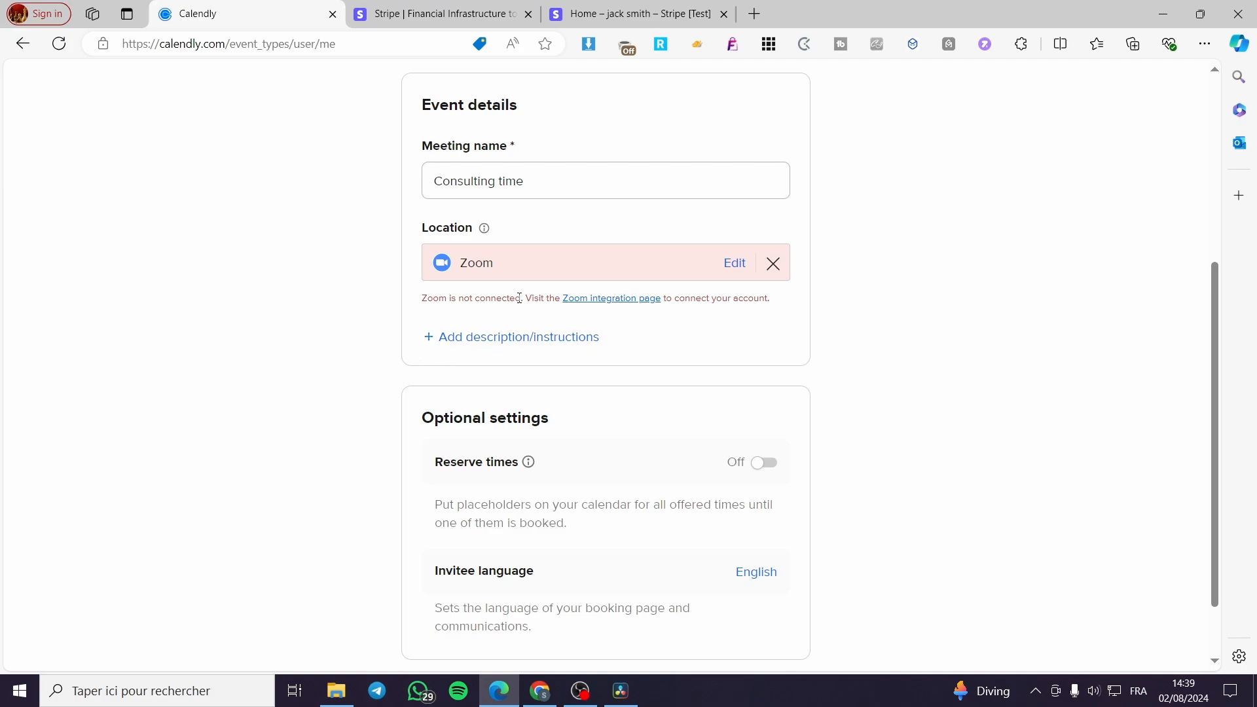
left_click_drag(519, 299, 413, 300)
left_click(812, 335)
left_click(774, 264)
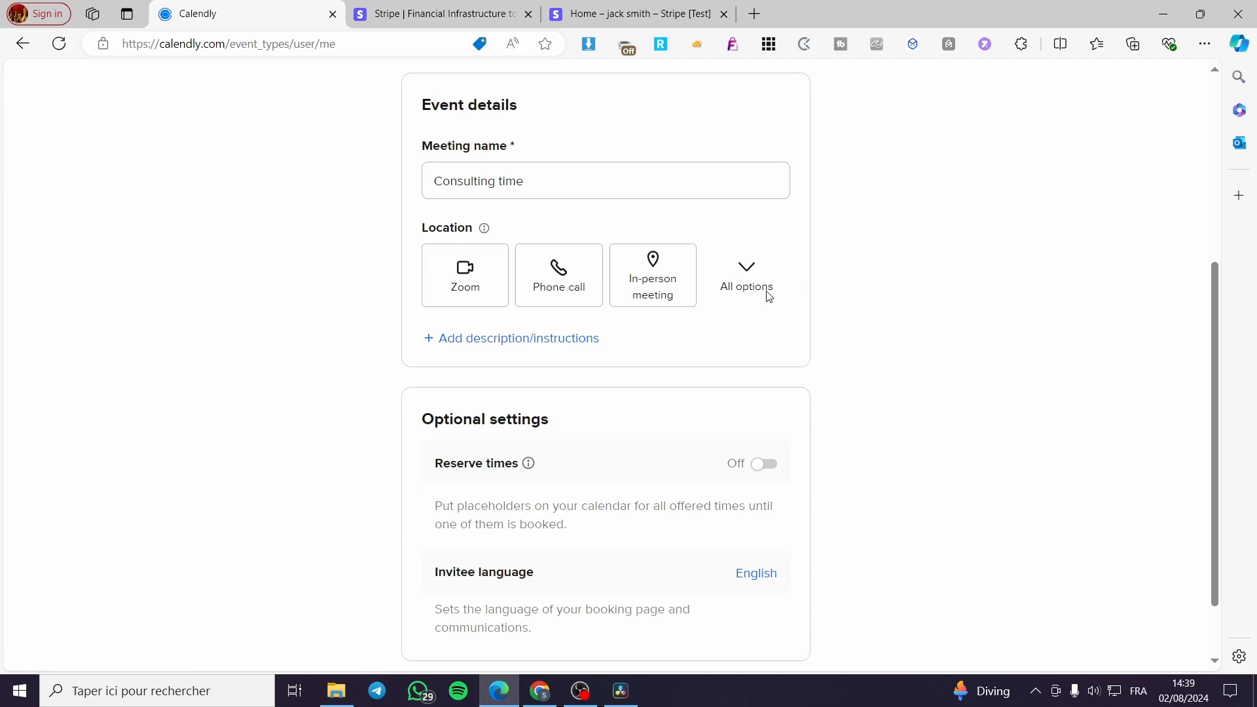
Add the meeting description "Please be at the right time and bring with you all the necessary documents."
left_click(515, 340)
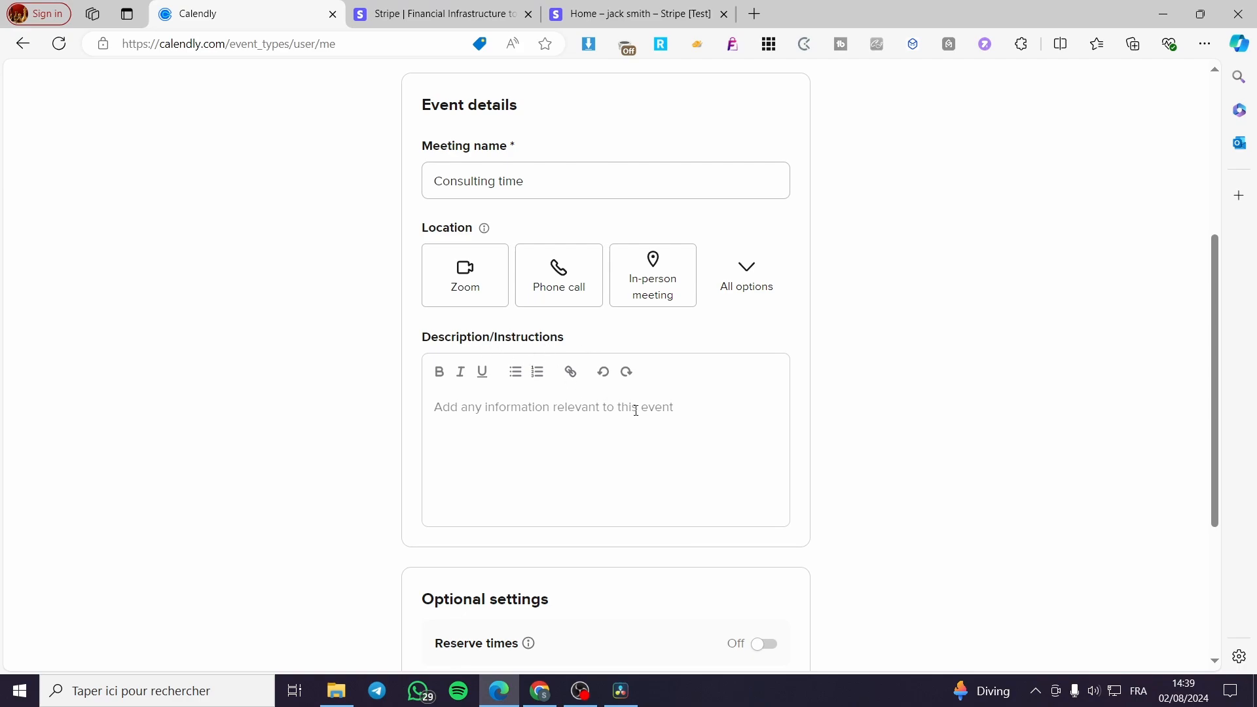
left_click(598, 419)
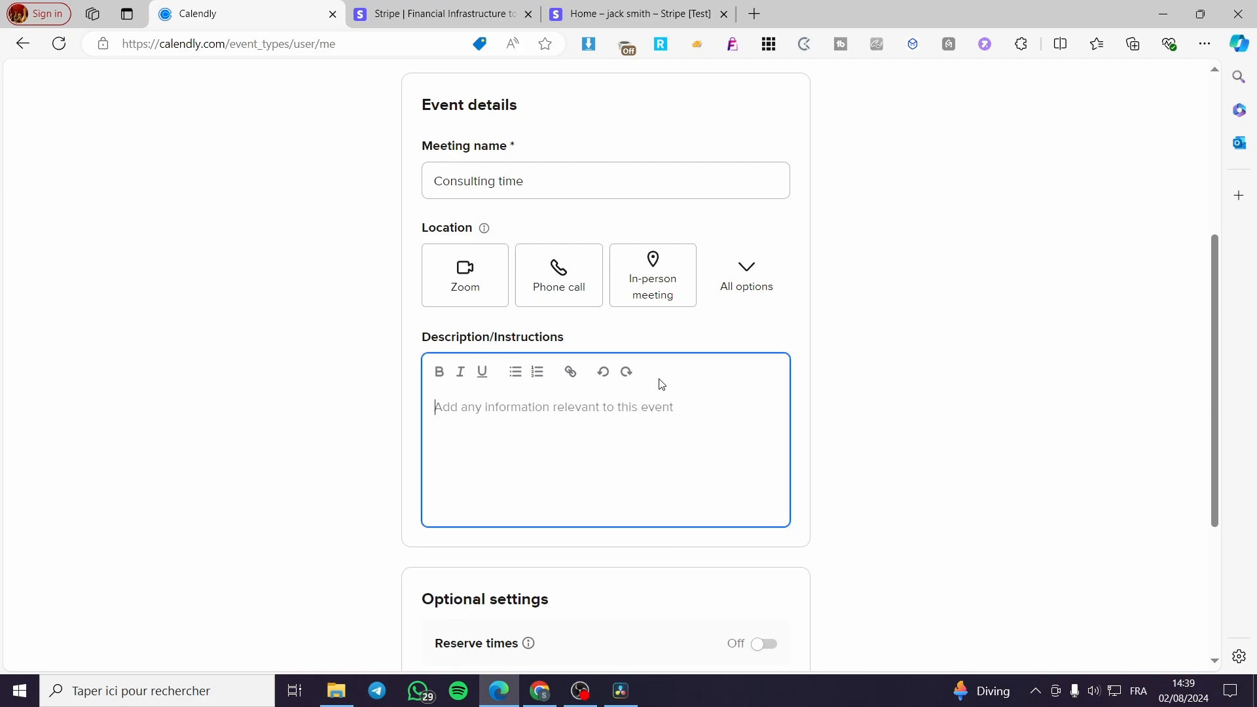
type("Please be at the tright")
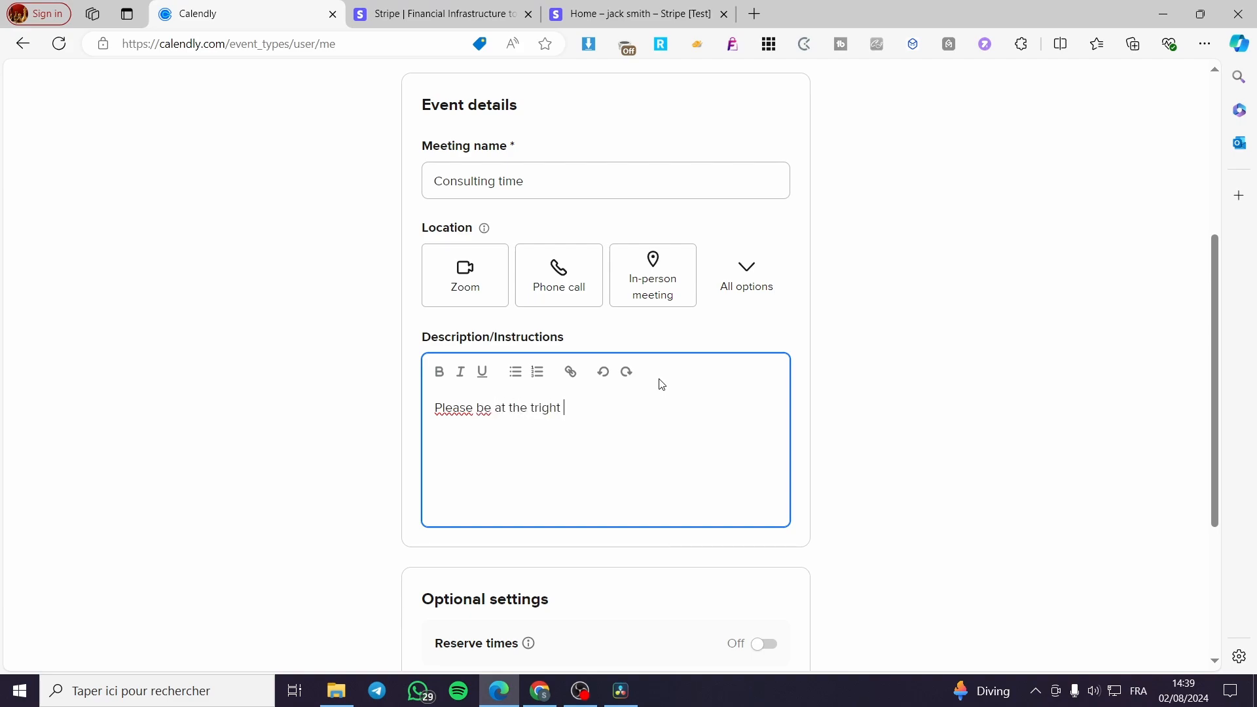
key("BackSpace")
type("ght time and bring w")
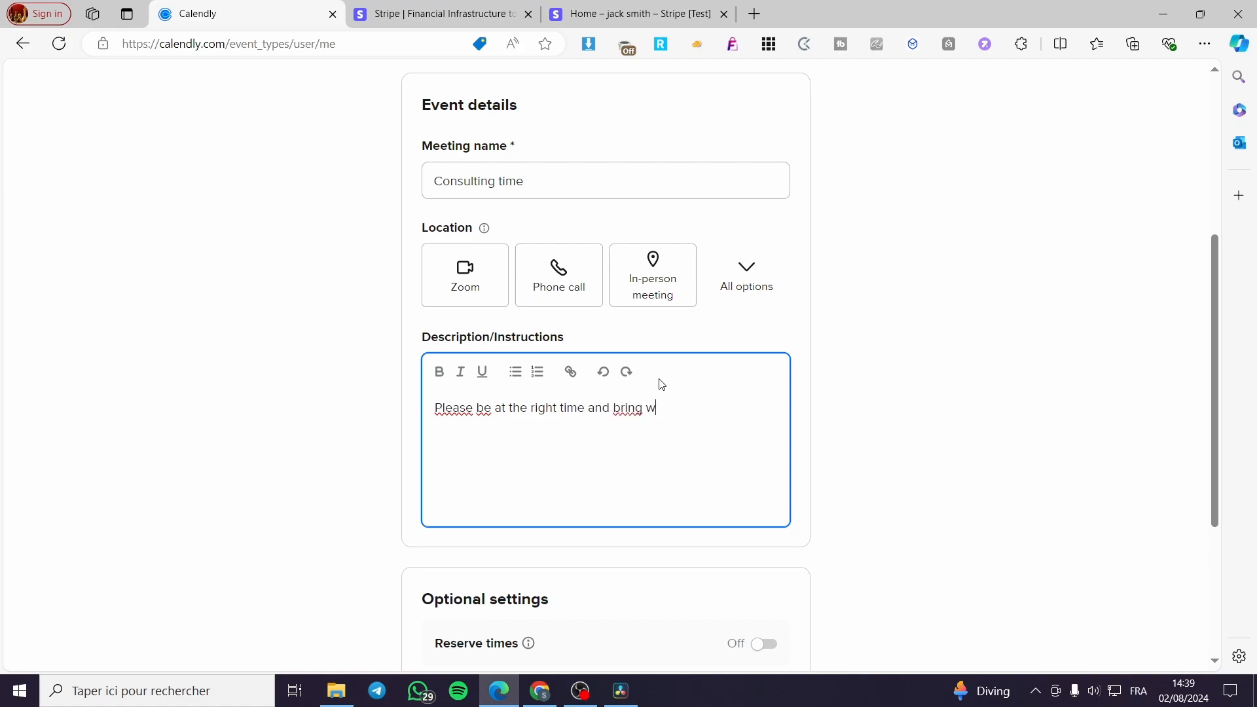
type("ith you all the n")
type("ecessary ")
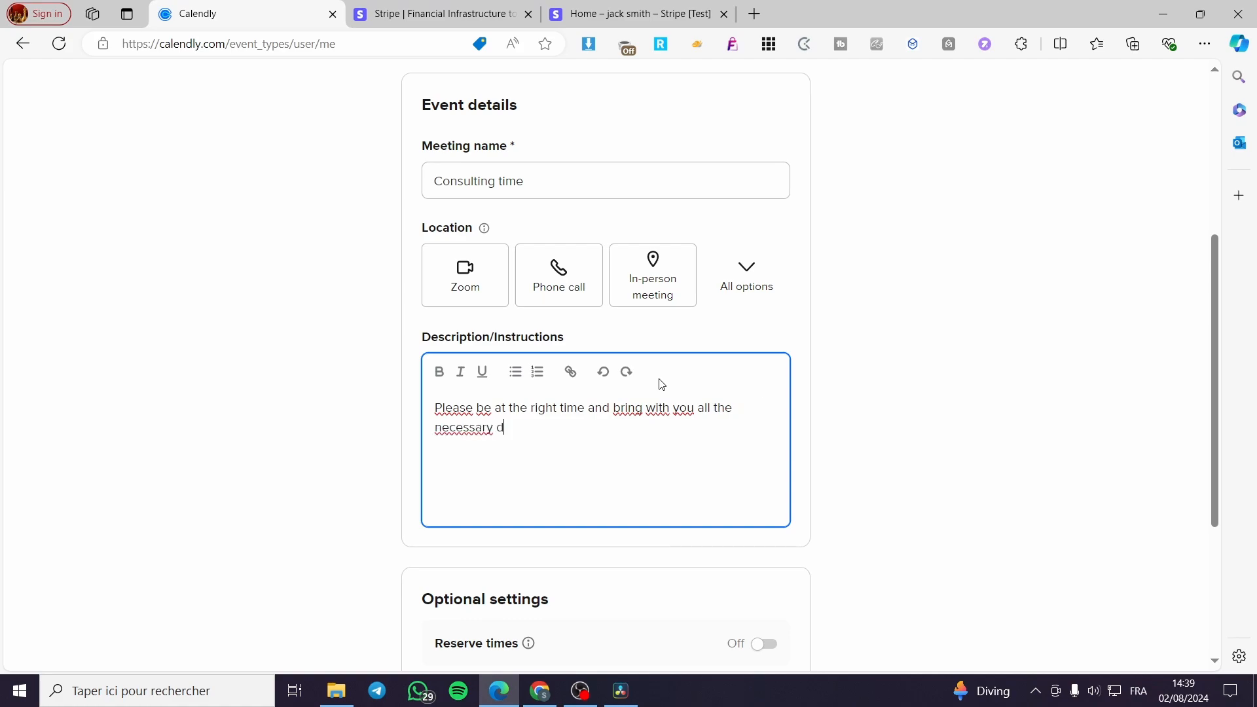
type("documents.")
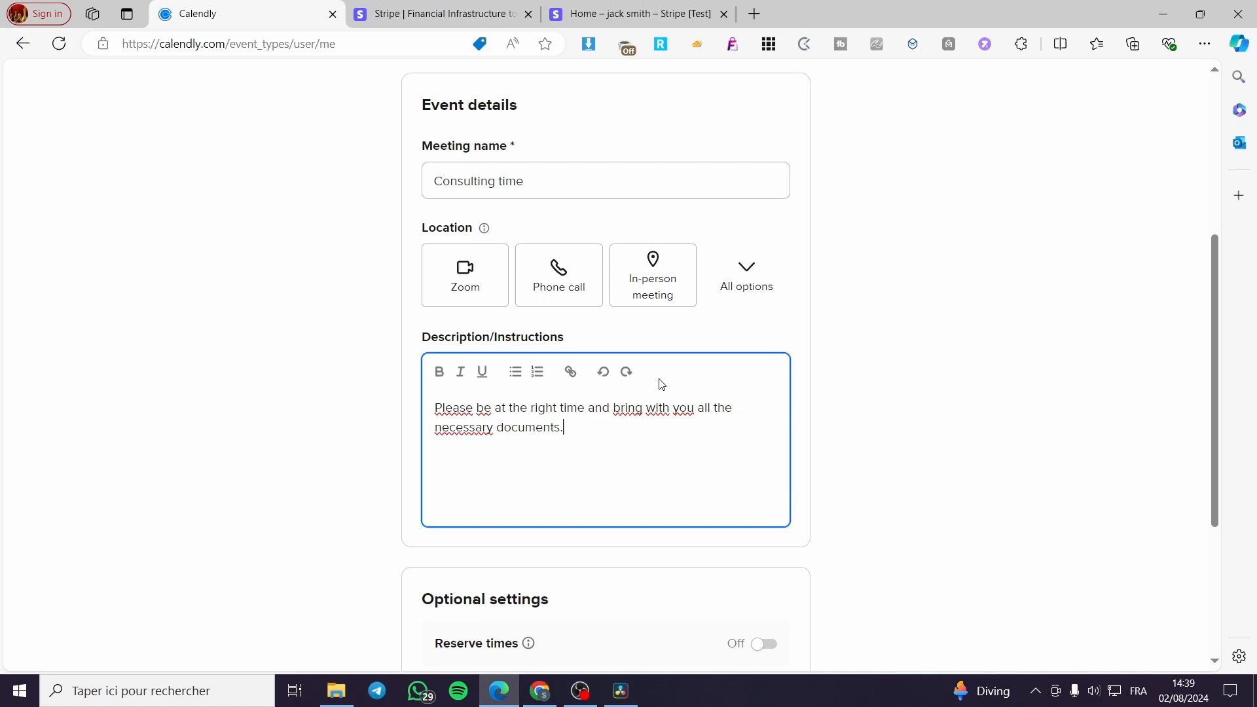
Finish the one-off meeting with the optional settings at their defaults and copy its share link
scroll(661, 384, "down", 4)
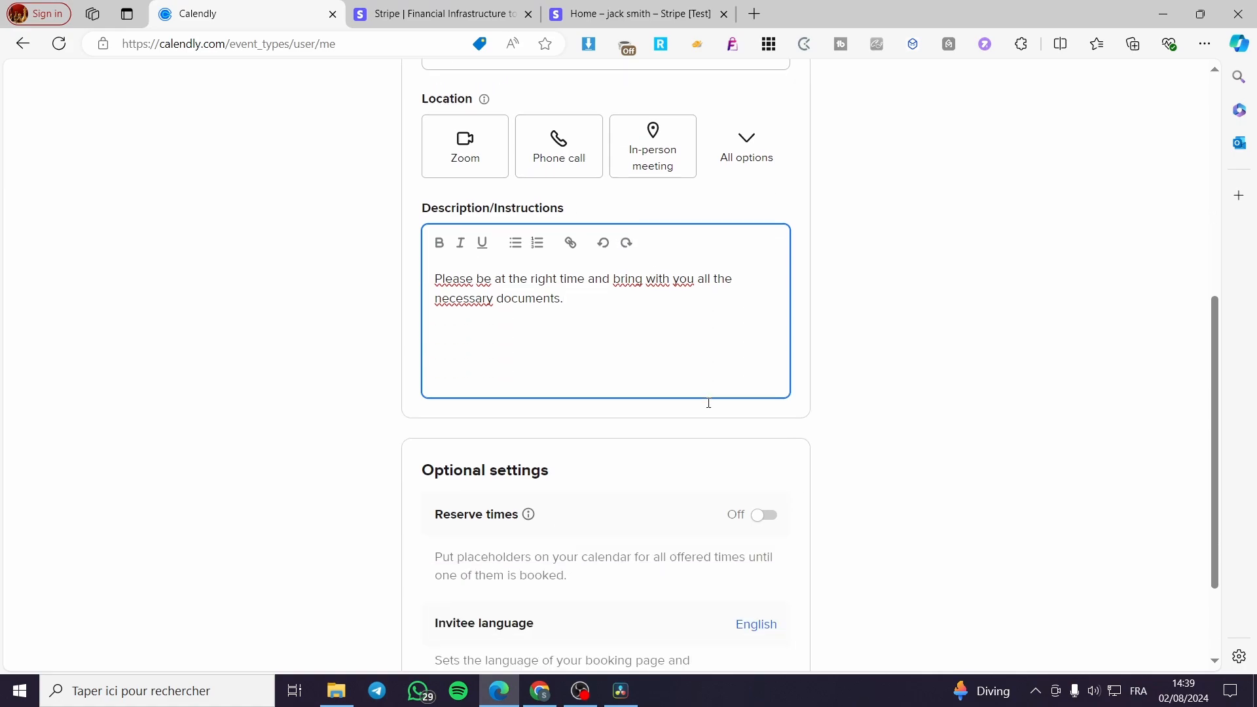
scroll(526, 430, "down", 1)
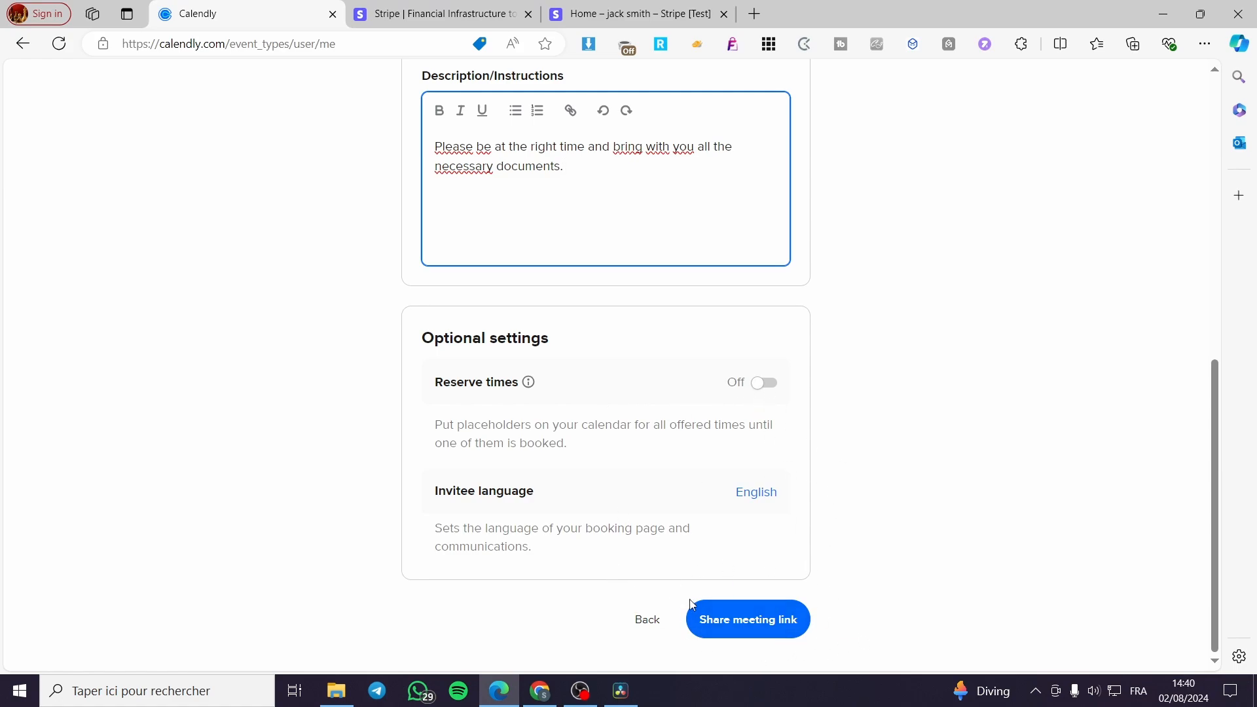
left_click(736, 627)
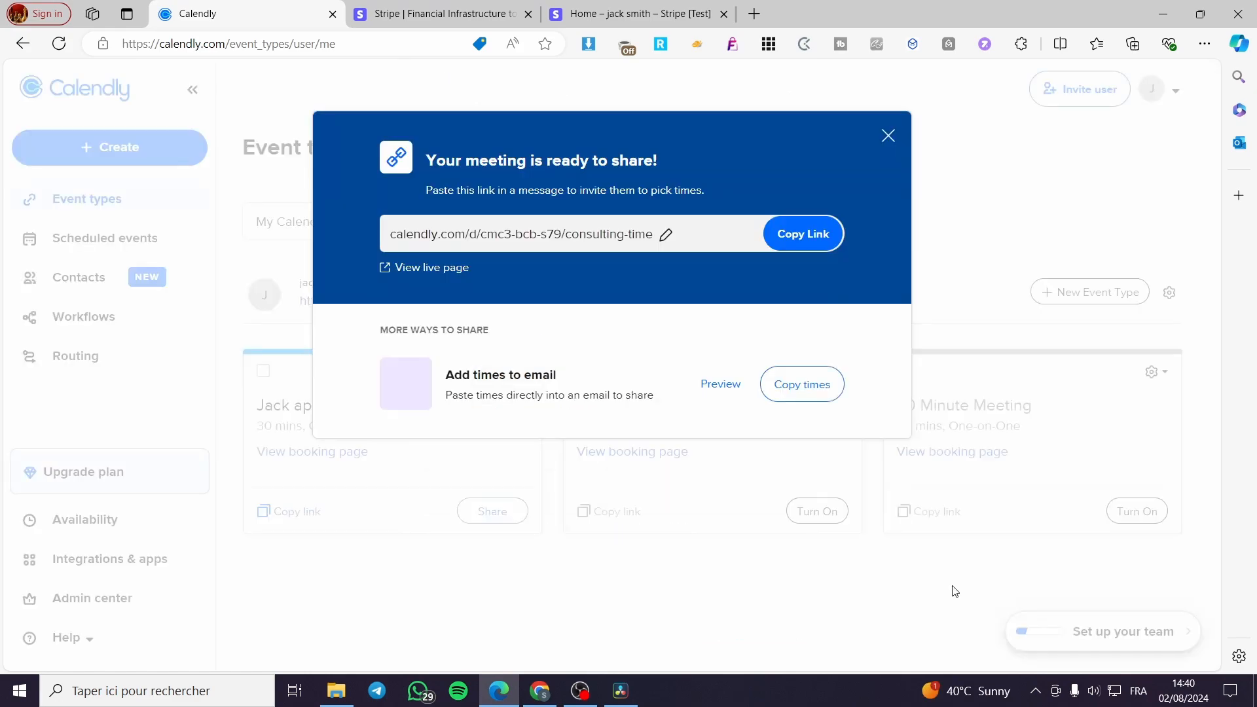
left_click(803, 244)
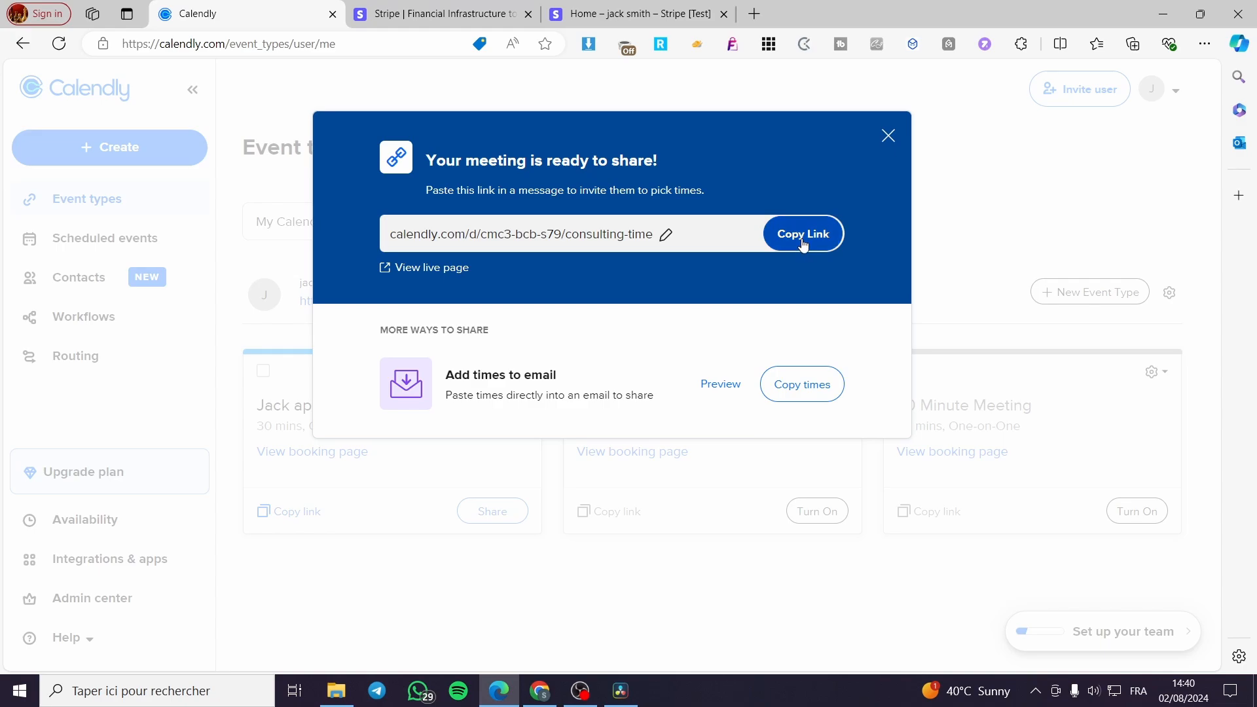
Load the copied meeting link in a new browser tab and check the description on the booking page
left_click(754, 13)
key("ctrl+v")
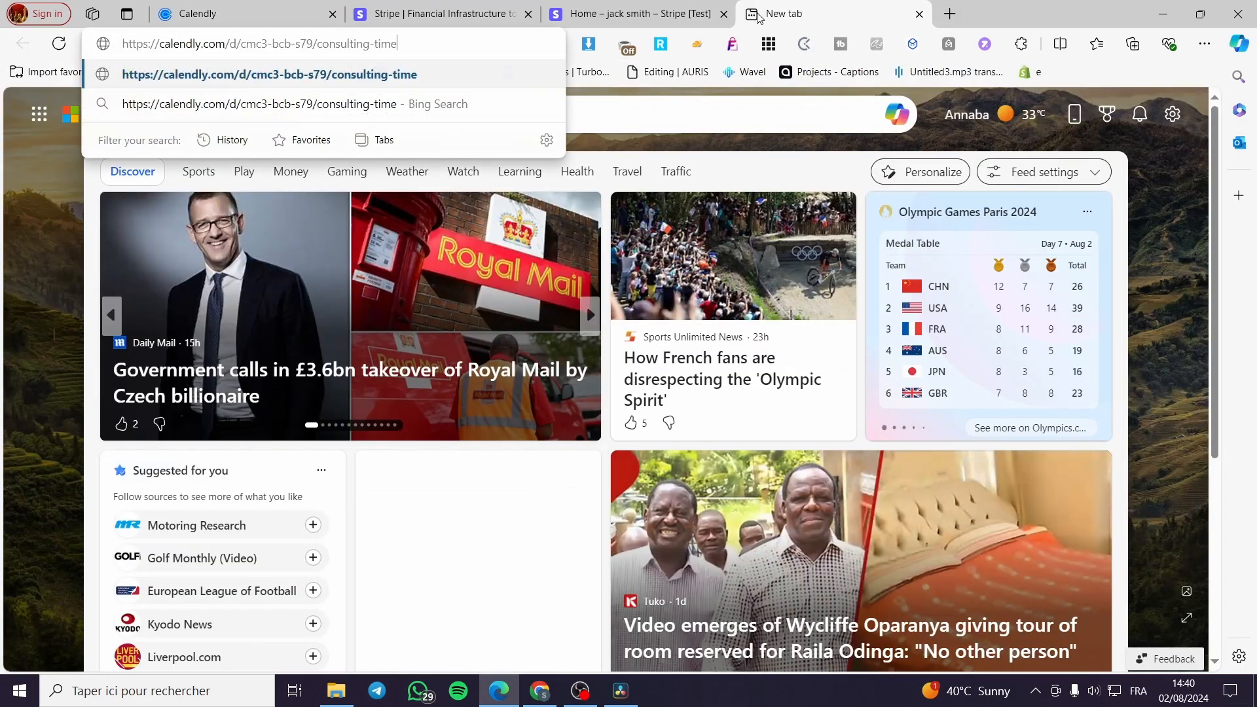
key("Return")
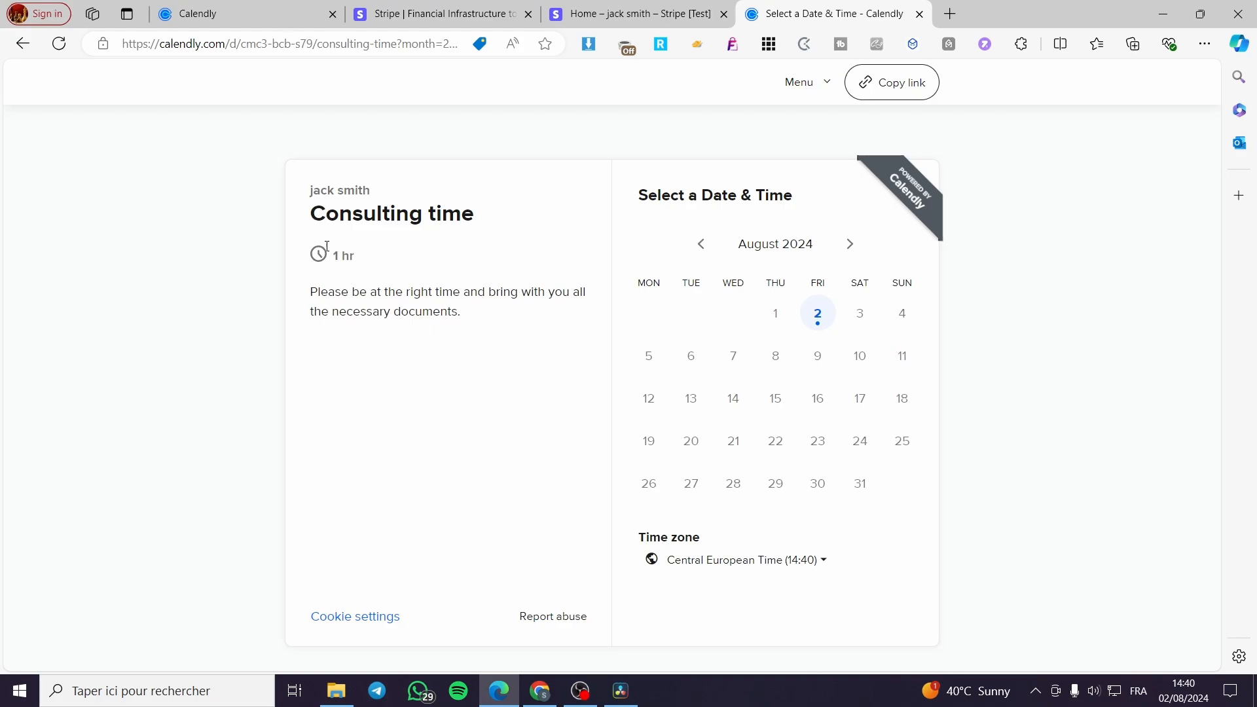
left_click_drag(312, 294, 477, 328)
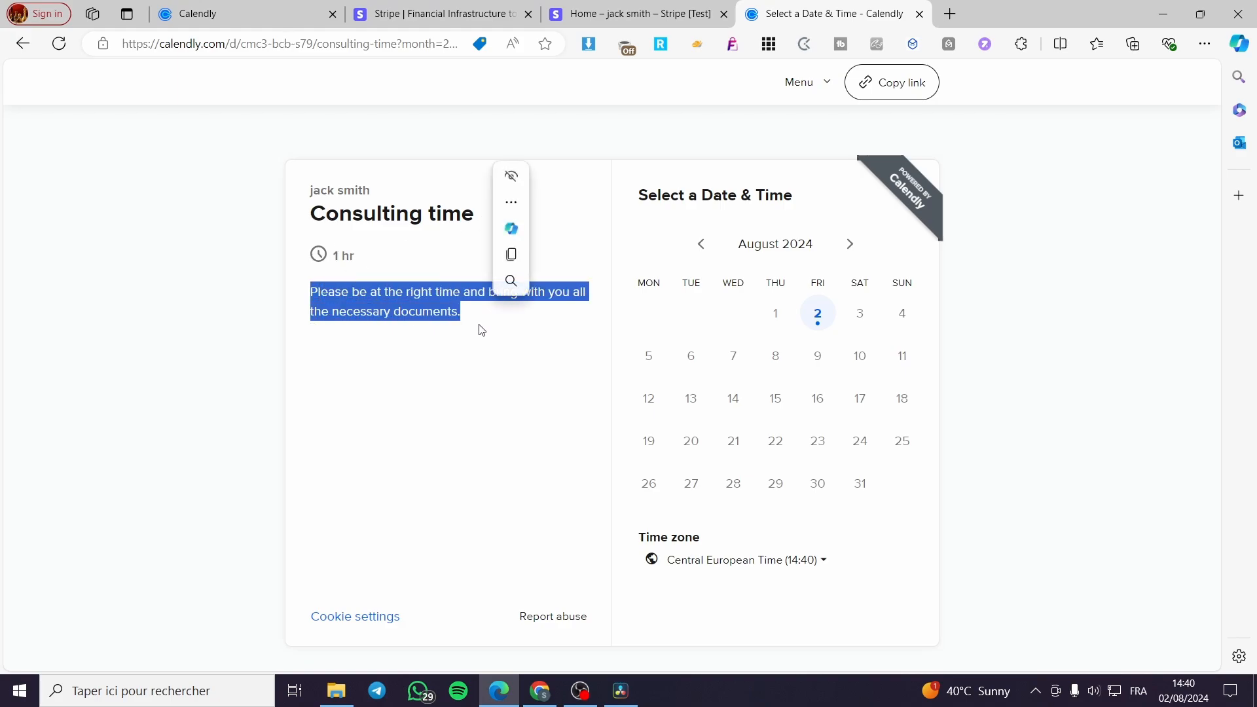
left_click(476, 328)
Choose the 17:00 slot on Friday, August 2 and proceed to the booking details
left_click(818, 315)
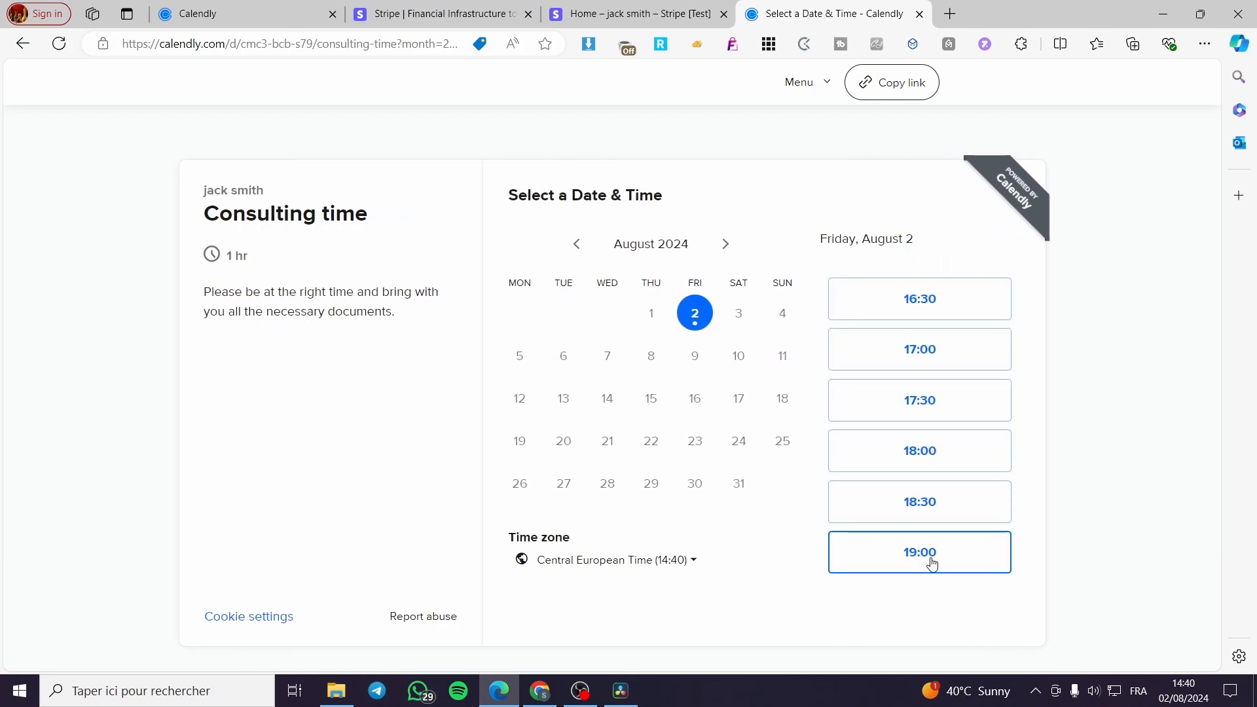
left_click(977, 348)
right_click(978, 349)
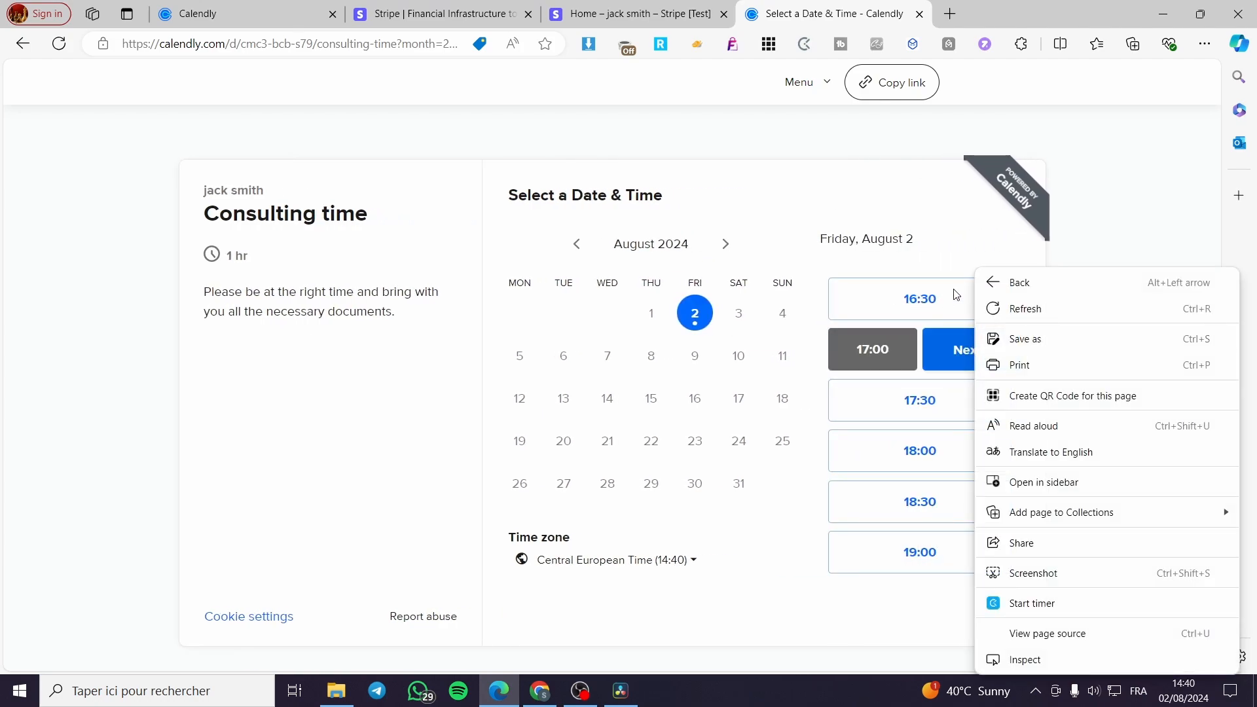
key("ctrl+a")
left_click(977, 357)
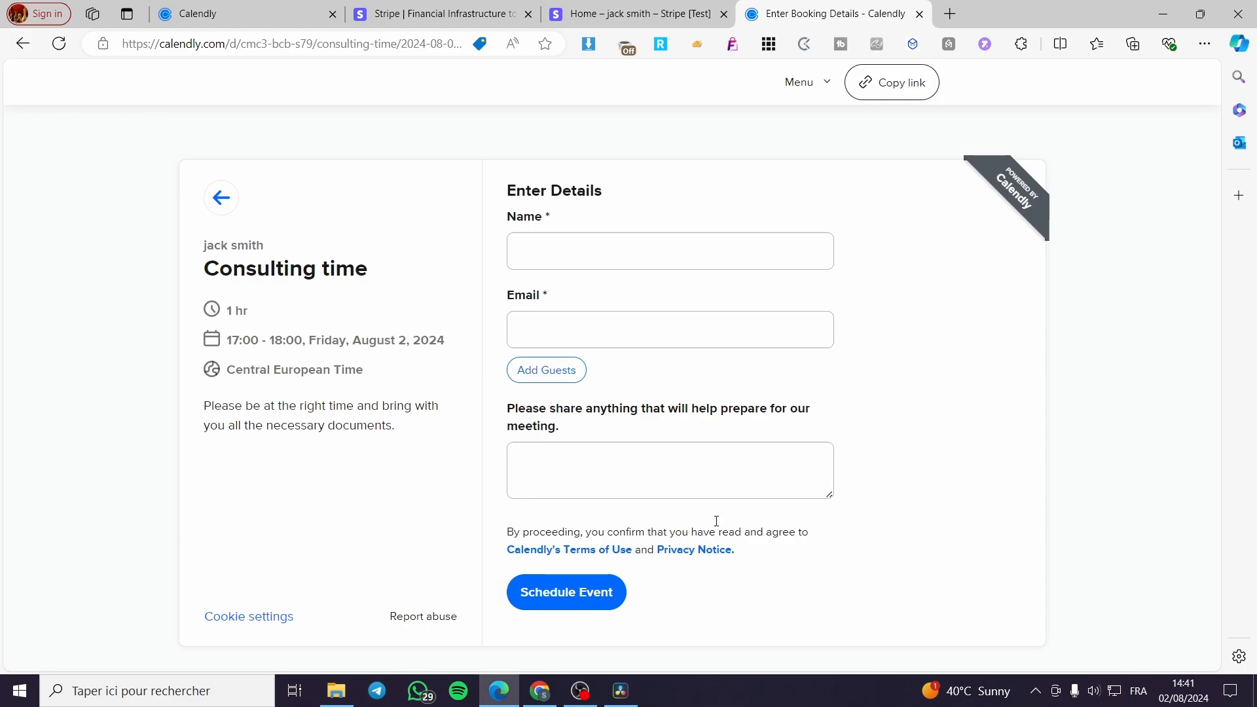
Fill in the invitee's name and email from the saved personal info and schedule the event
left_click(616, 236)
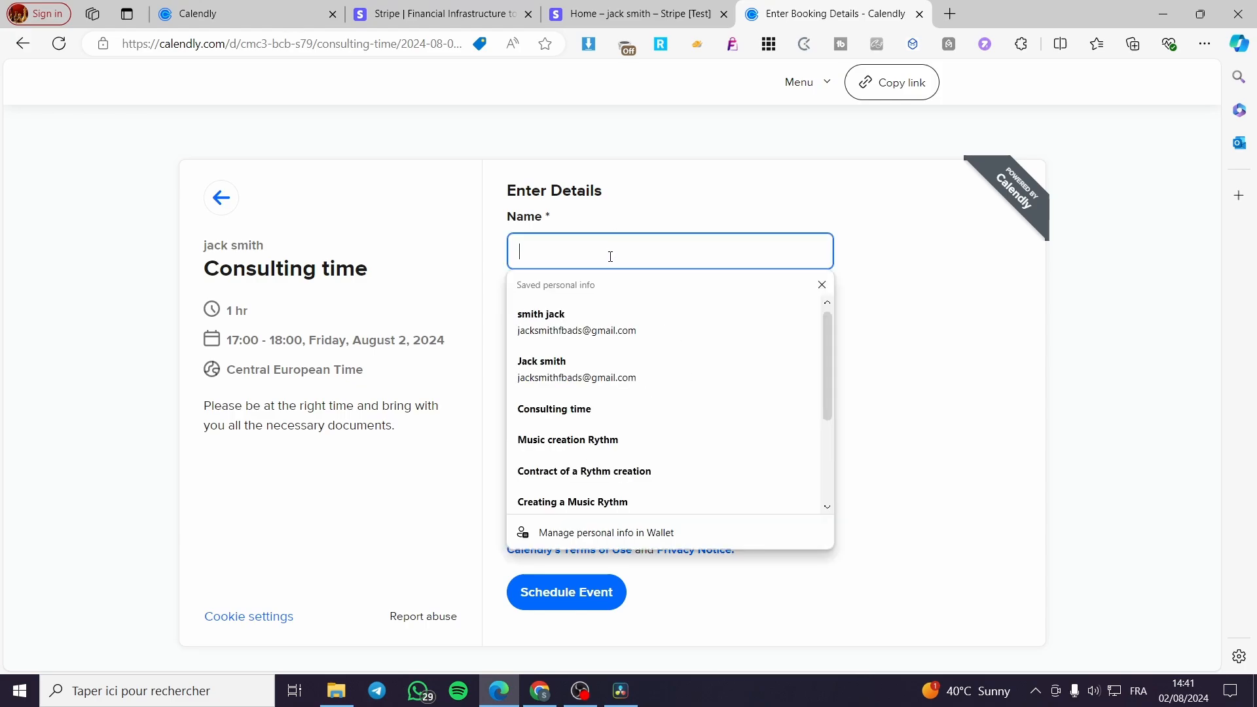
left_click(587, 304)
left_click(560, 329)
left_click(885, 370)
left_click(589, 603)
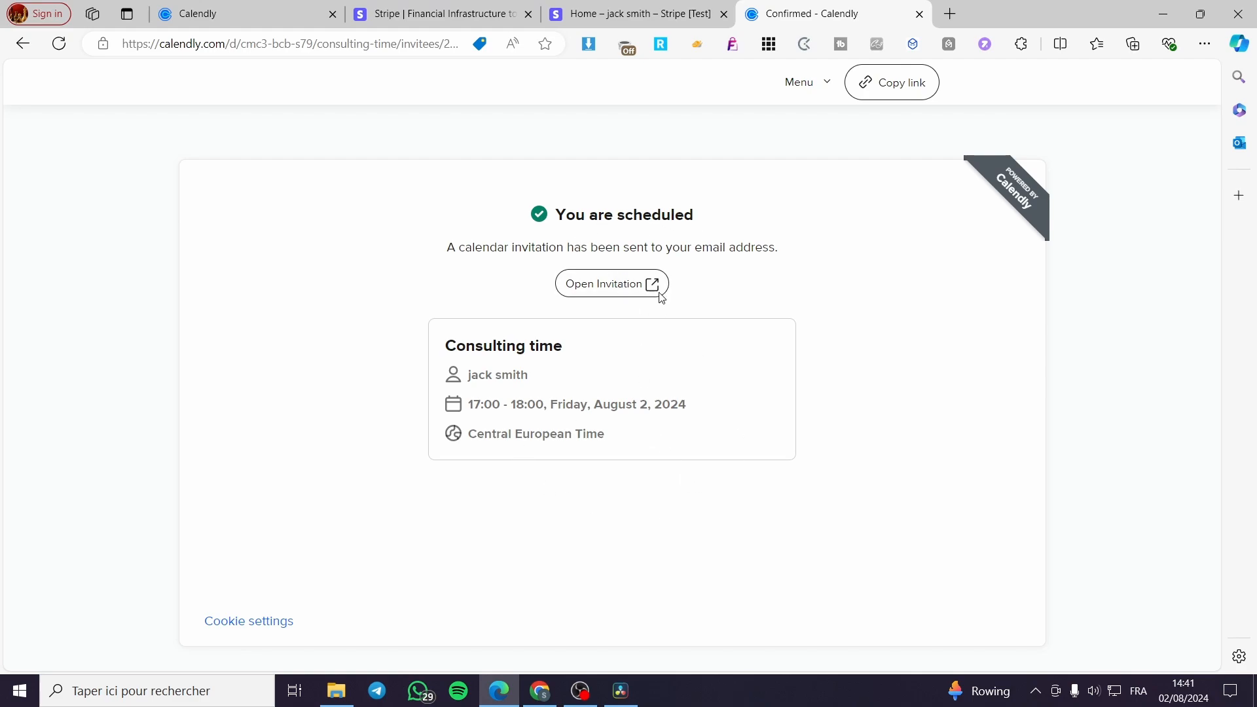
Close the booking confirmation tab and dismiss the meeting's share dialog to return to the event types
left_click(921, 14)
left_click(889, 136)
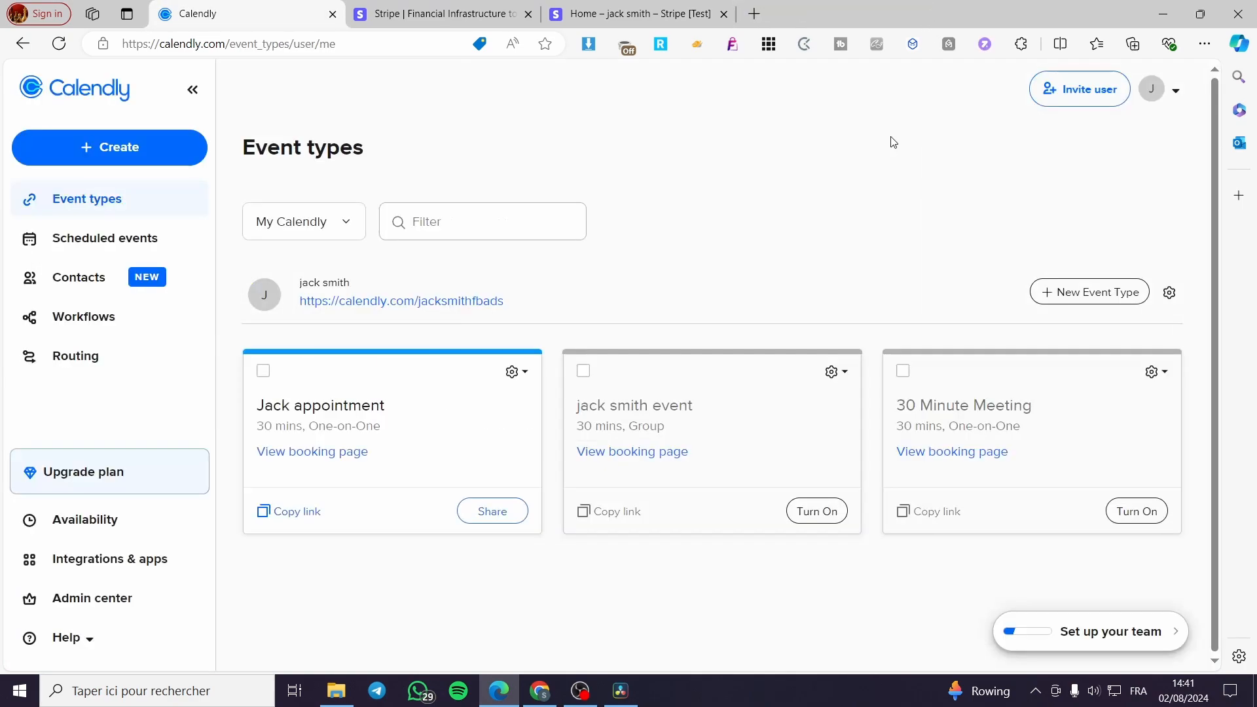